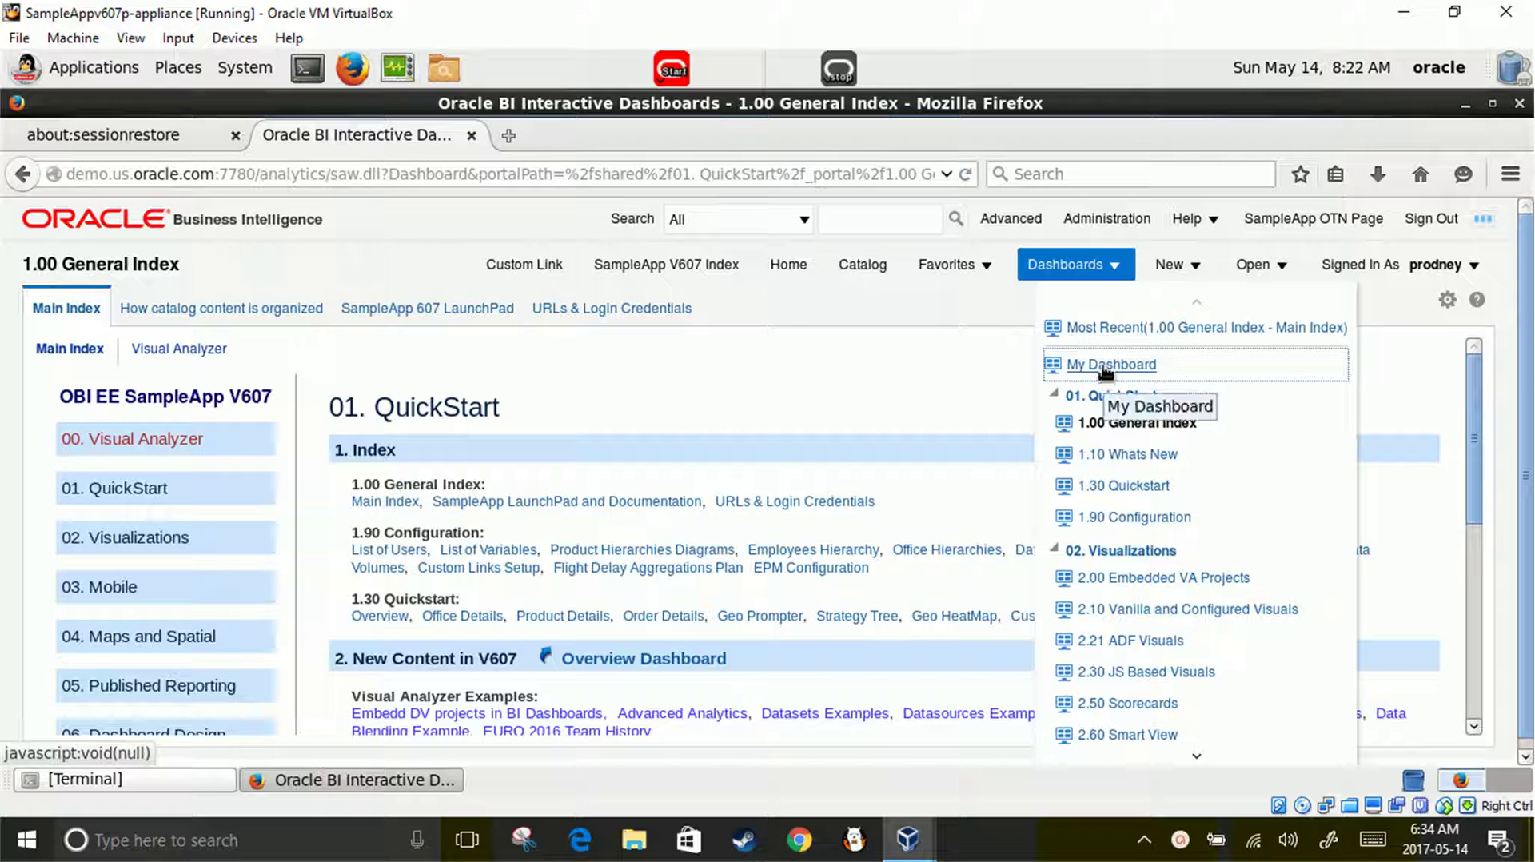
Step: Open My Dashboard for editing and add a column to the empty page 1
left_click(1106, 369)
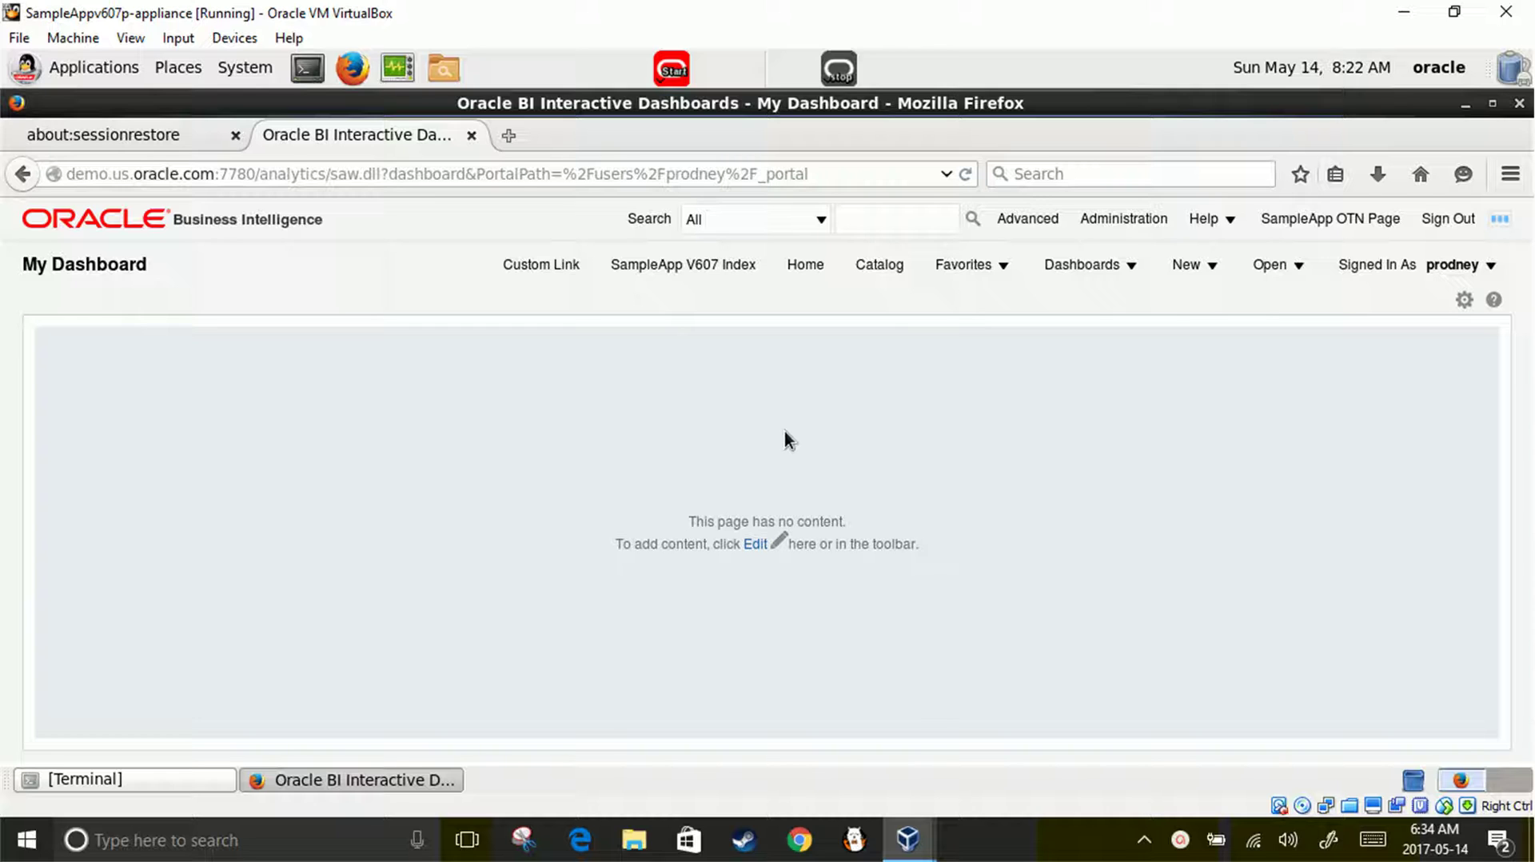
left_click(756, 545)
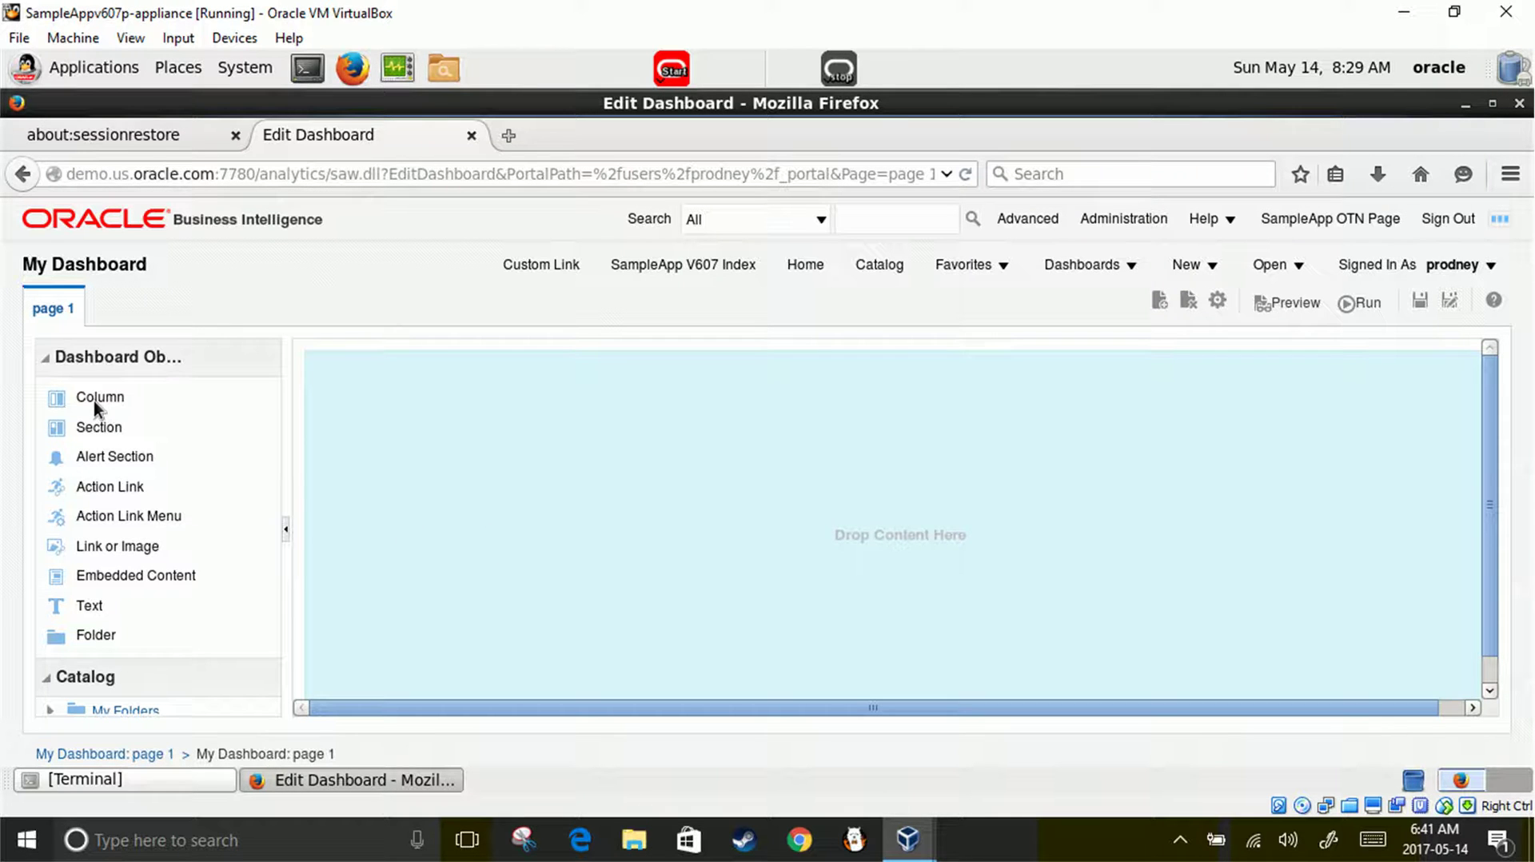
left_click_drag(97, 398, 386, 511)
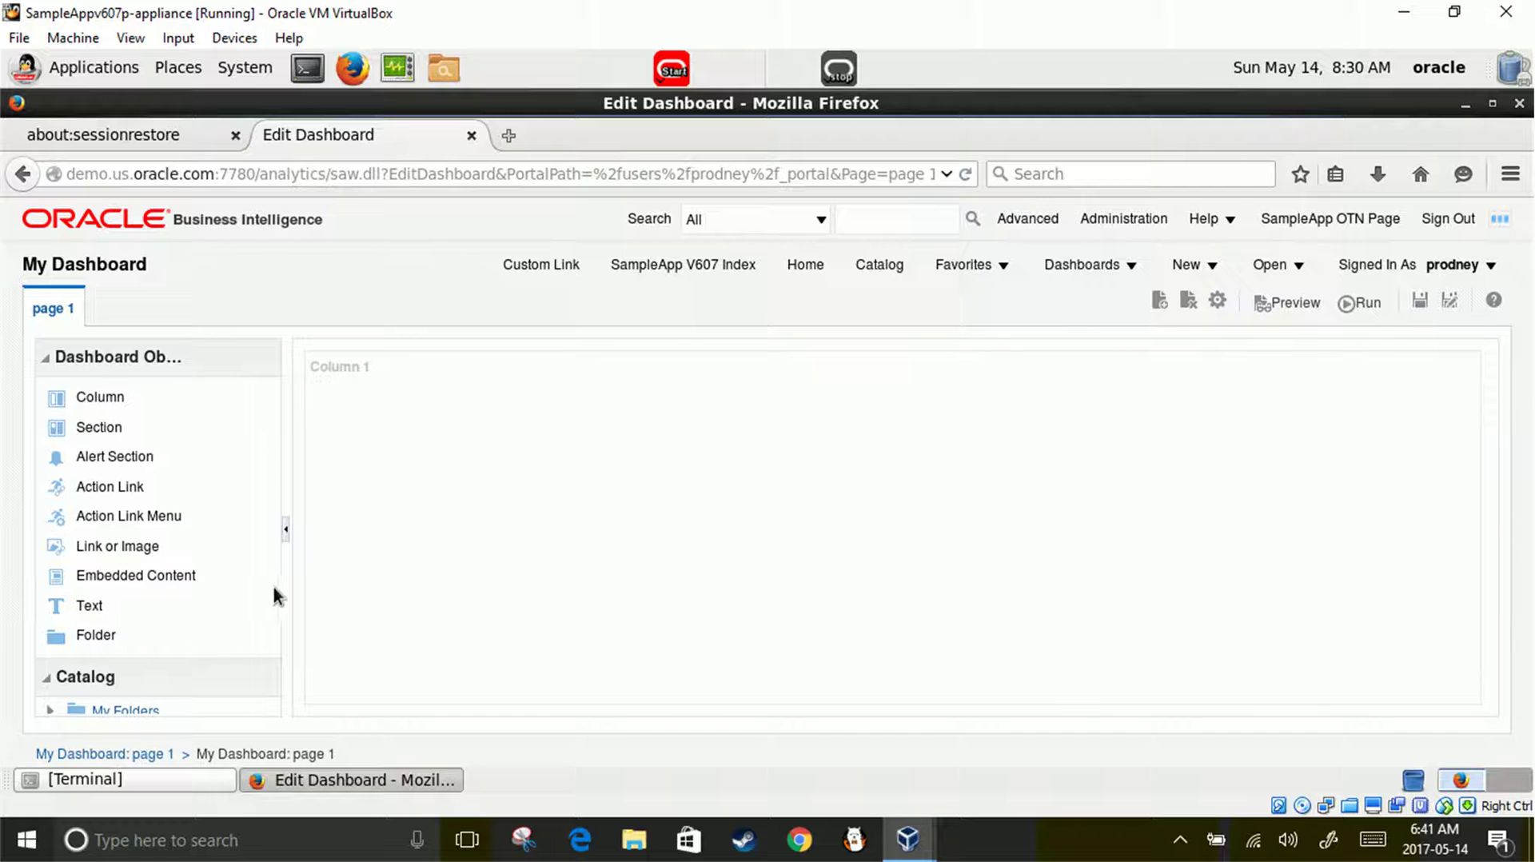
Step: Add the Regional Revenue Graph analysis from My Folders to the new column
left_click_drag(79, 665, 103, 490)
left_click(48, 541)
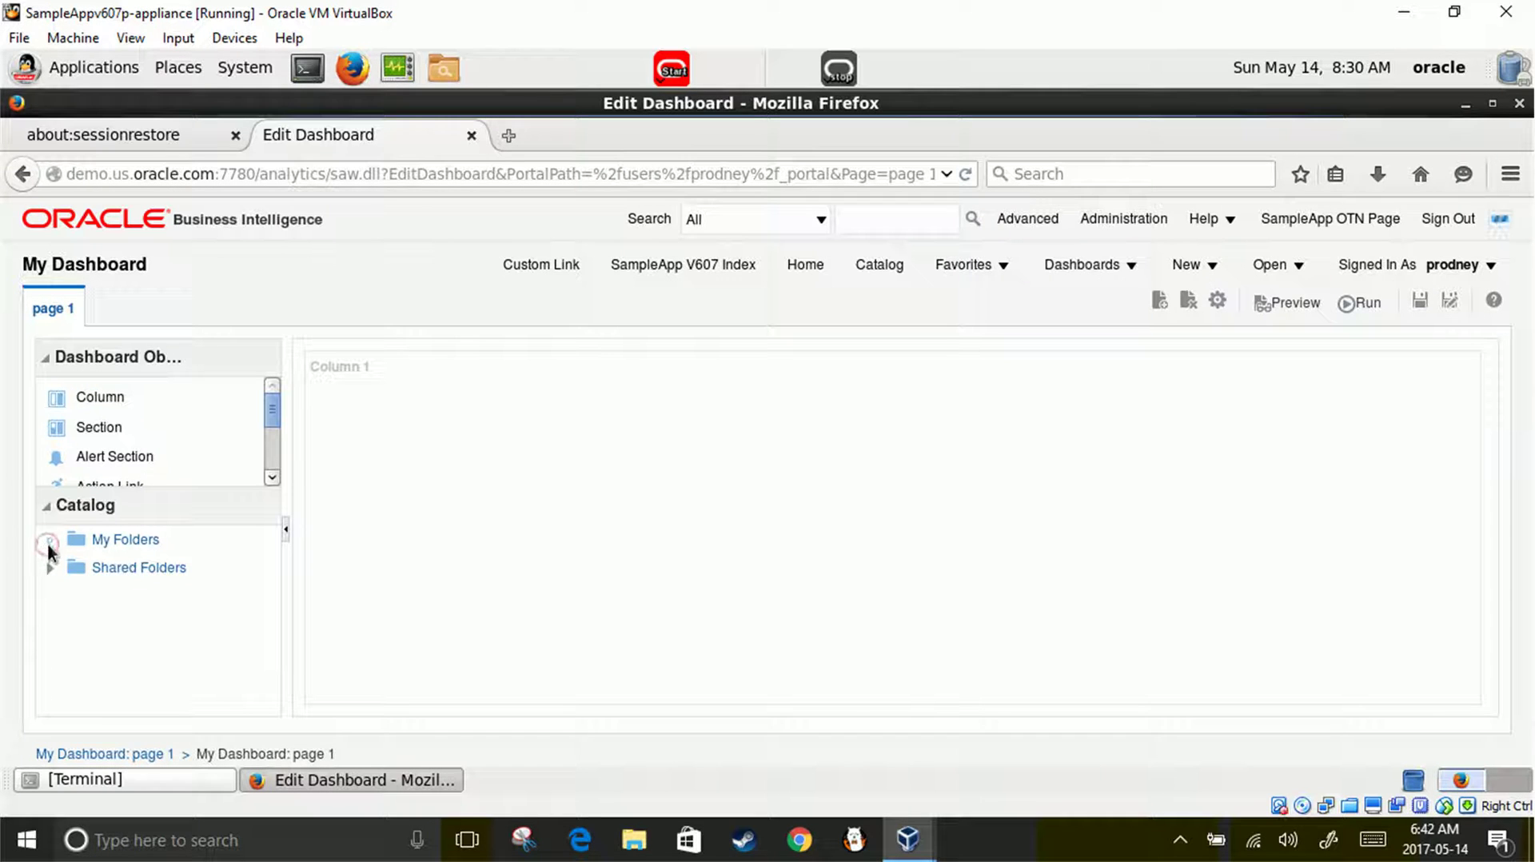
scroll(177, 659, "down", 3)
scroll(178, 662, "down", 10)
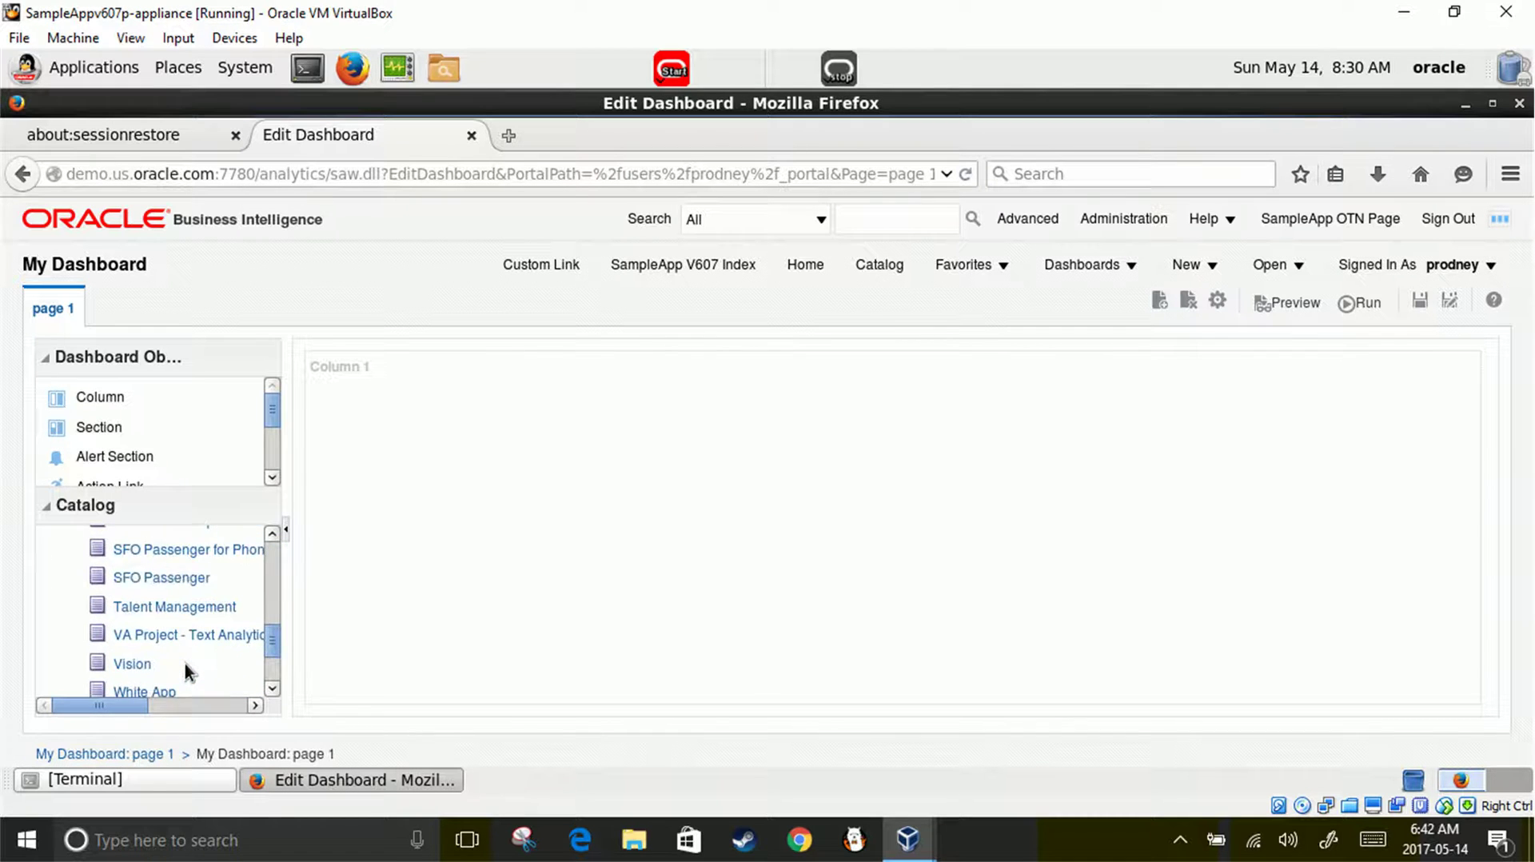
scroll(185, 664, "down", 5)
left_click_drag(182, 651, 438, 610)
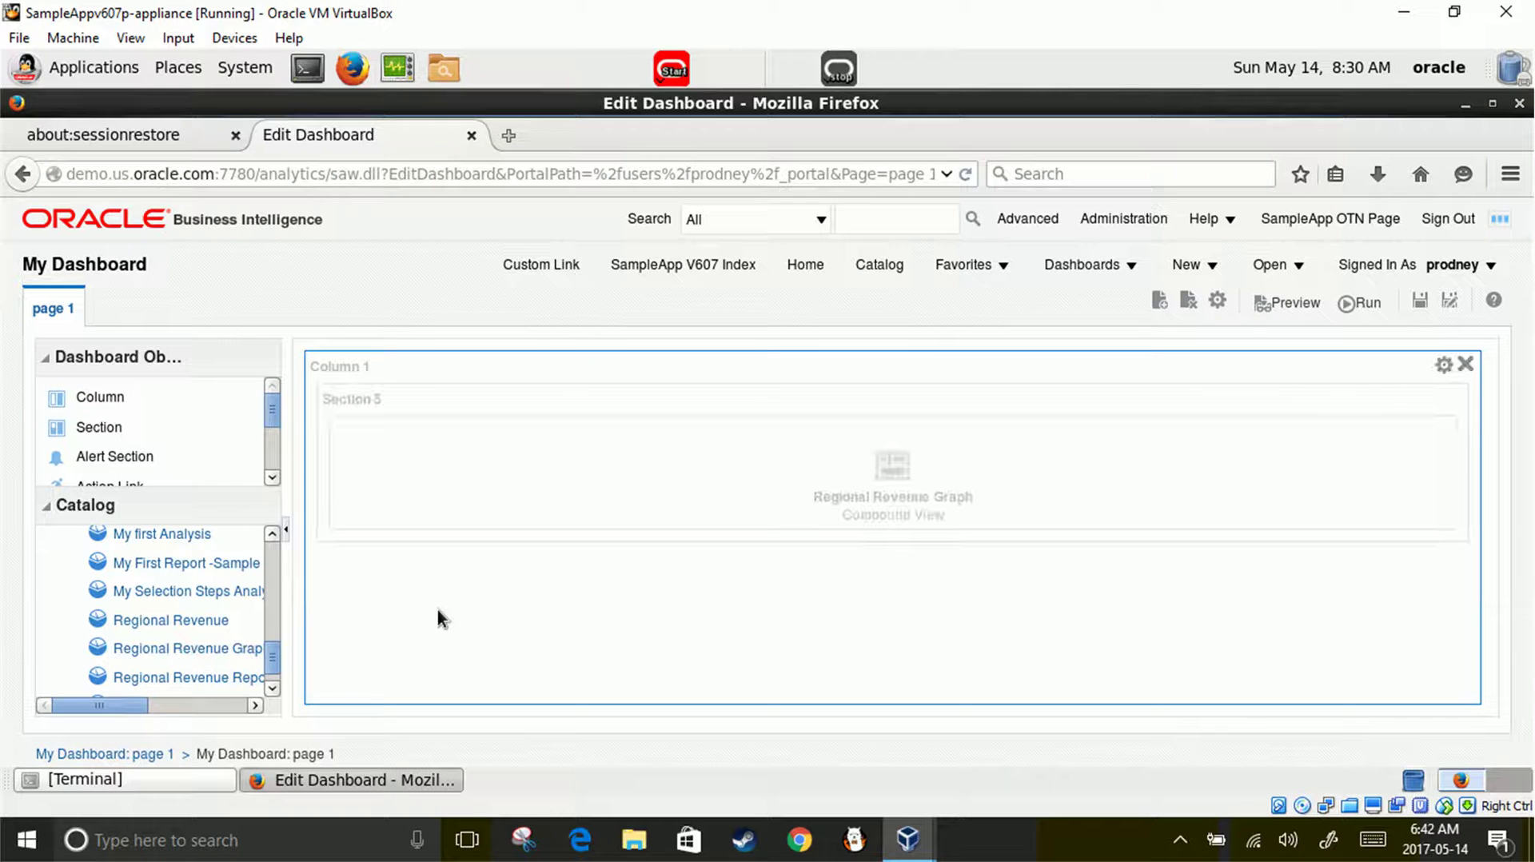
Step: Place My first Analysis beside Regional Revenue Graph and add My Selection Steps Analysis in a separate section below them
left_click(157, 534)
left_click_drag(155, 539, 1452, 509)
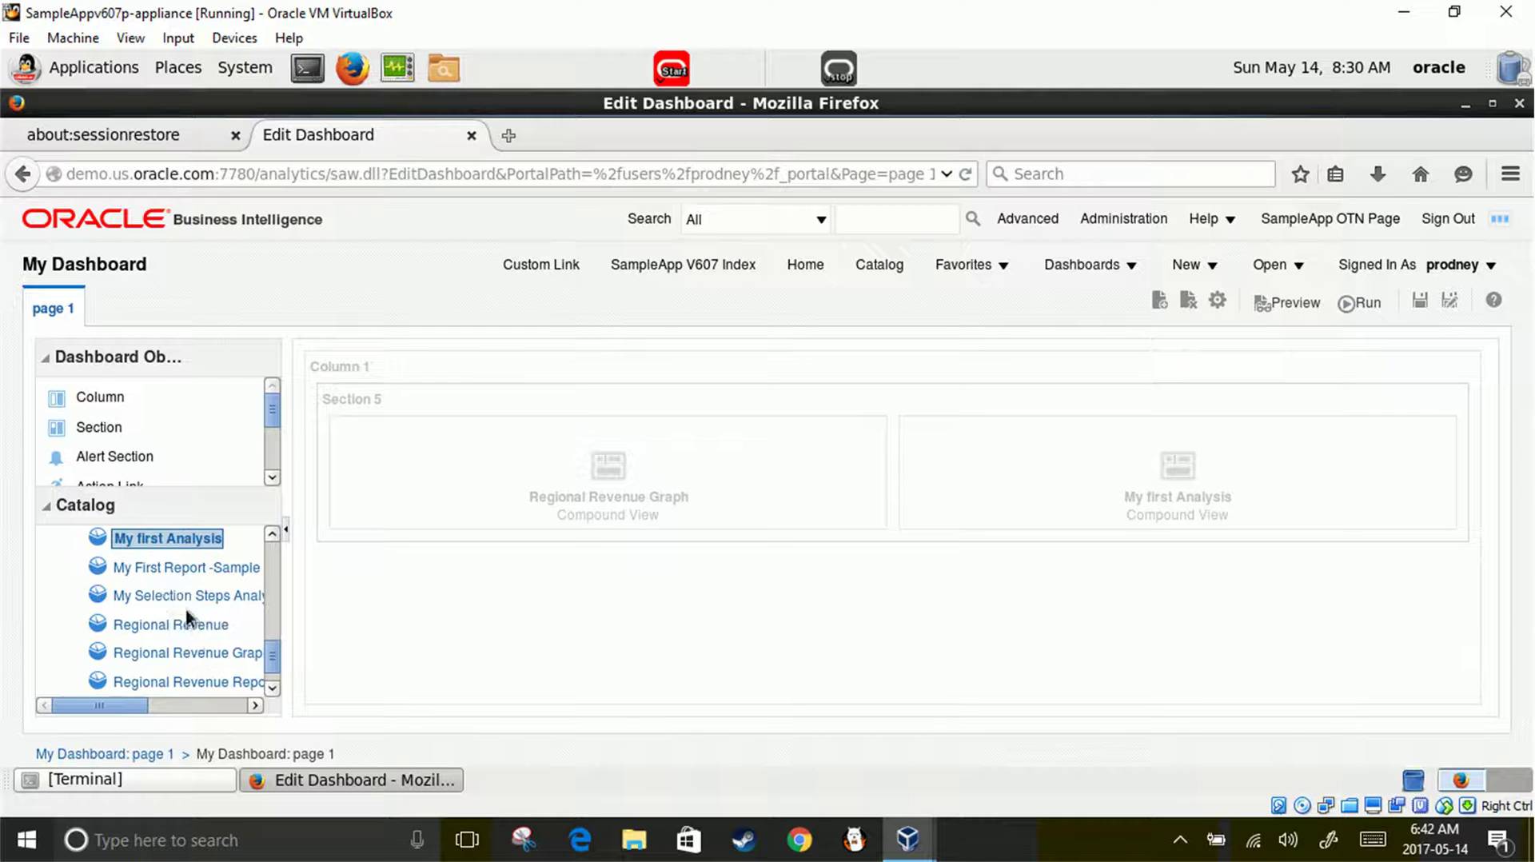
left_click_drag(189, 598, 515, 658)
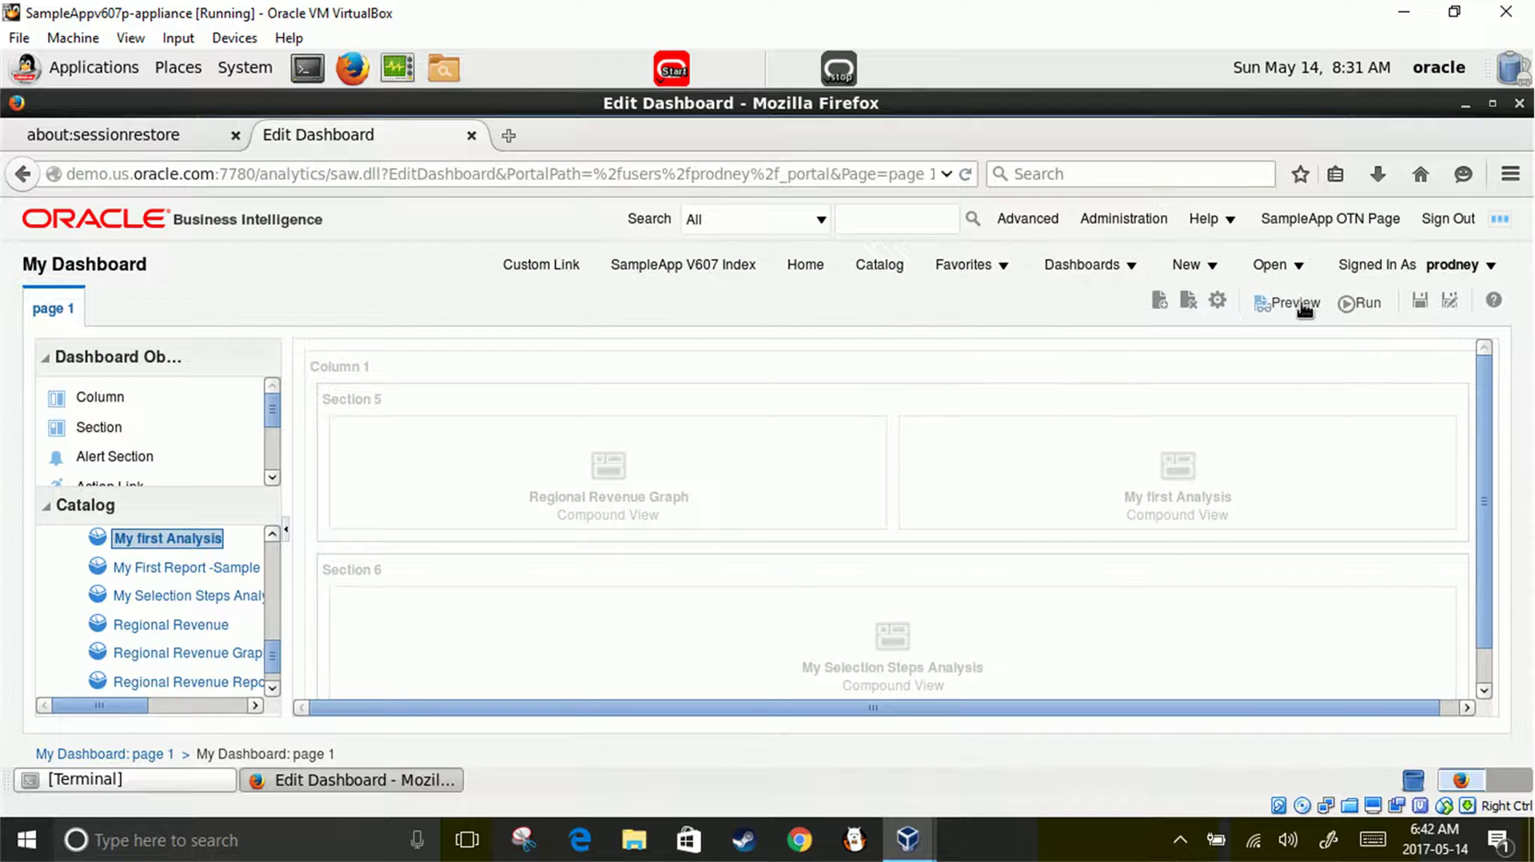
Step: Save the dashboard, run it, and review the page from the revenue graph down to My Selection Steps Analysis
left_click(1425, 303)
left_click(1360, 303)
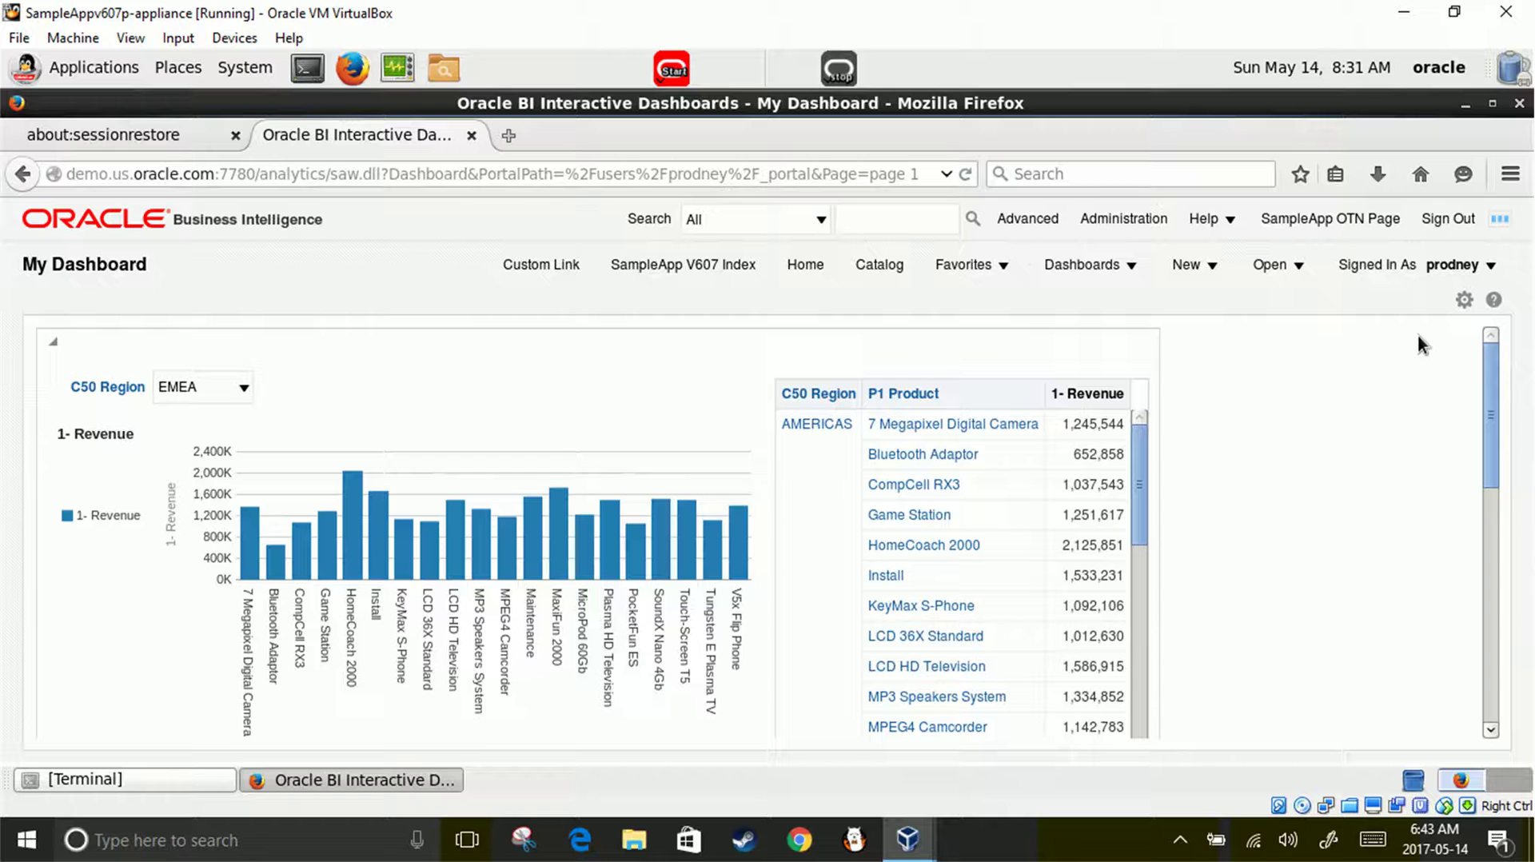
scroll(1399, 532, "down", 10)
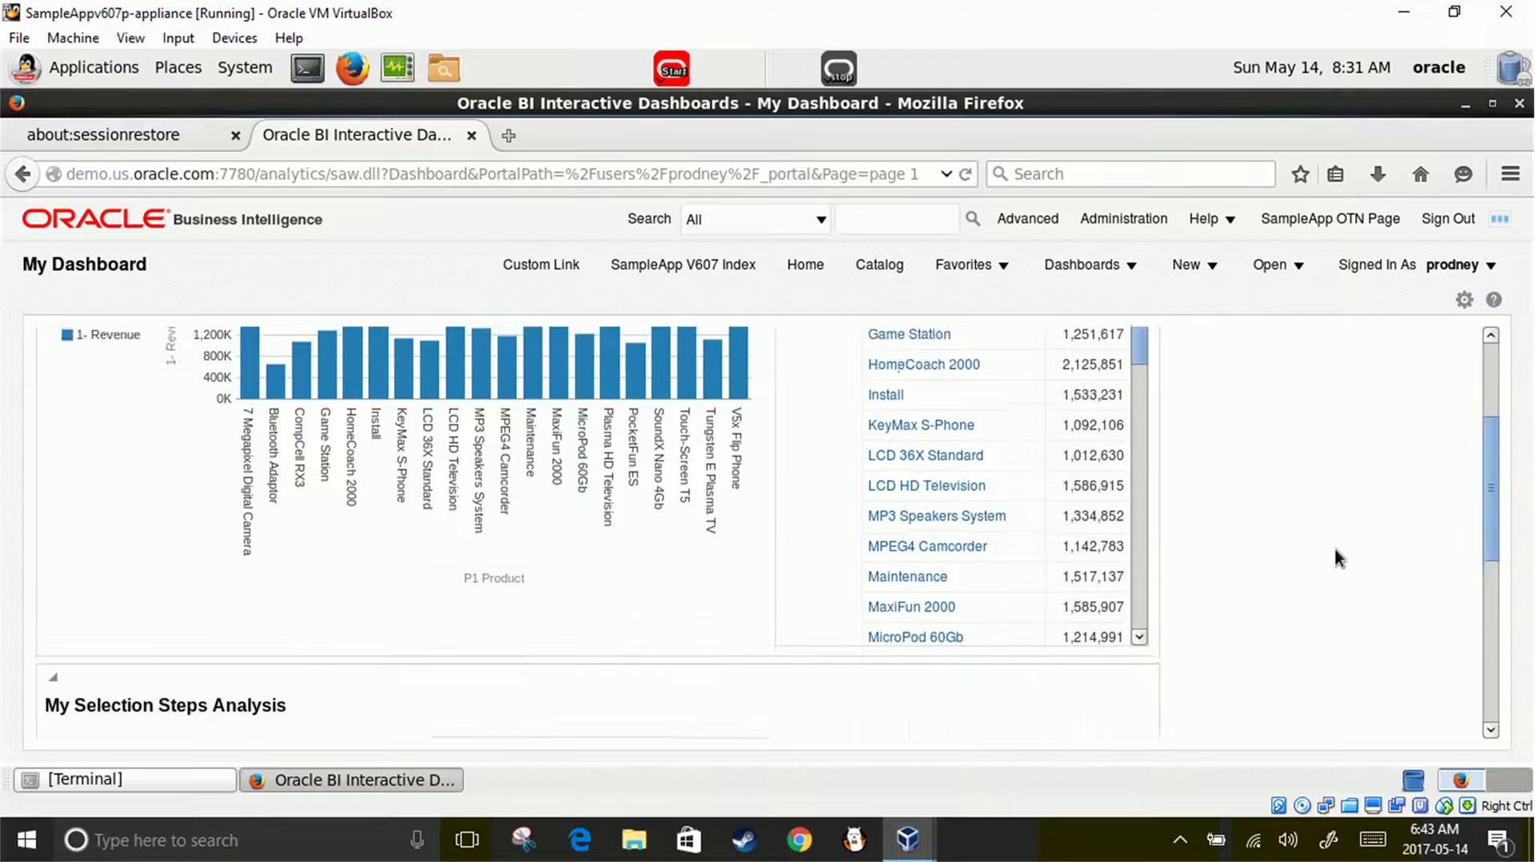
scroll(1372, 562, "down", 2)
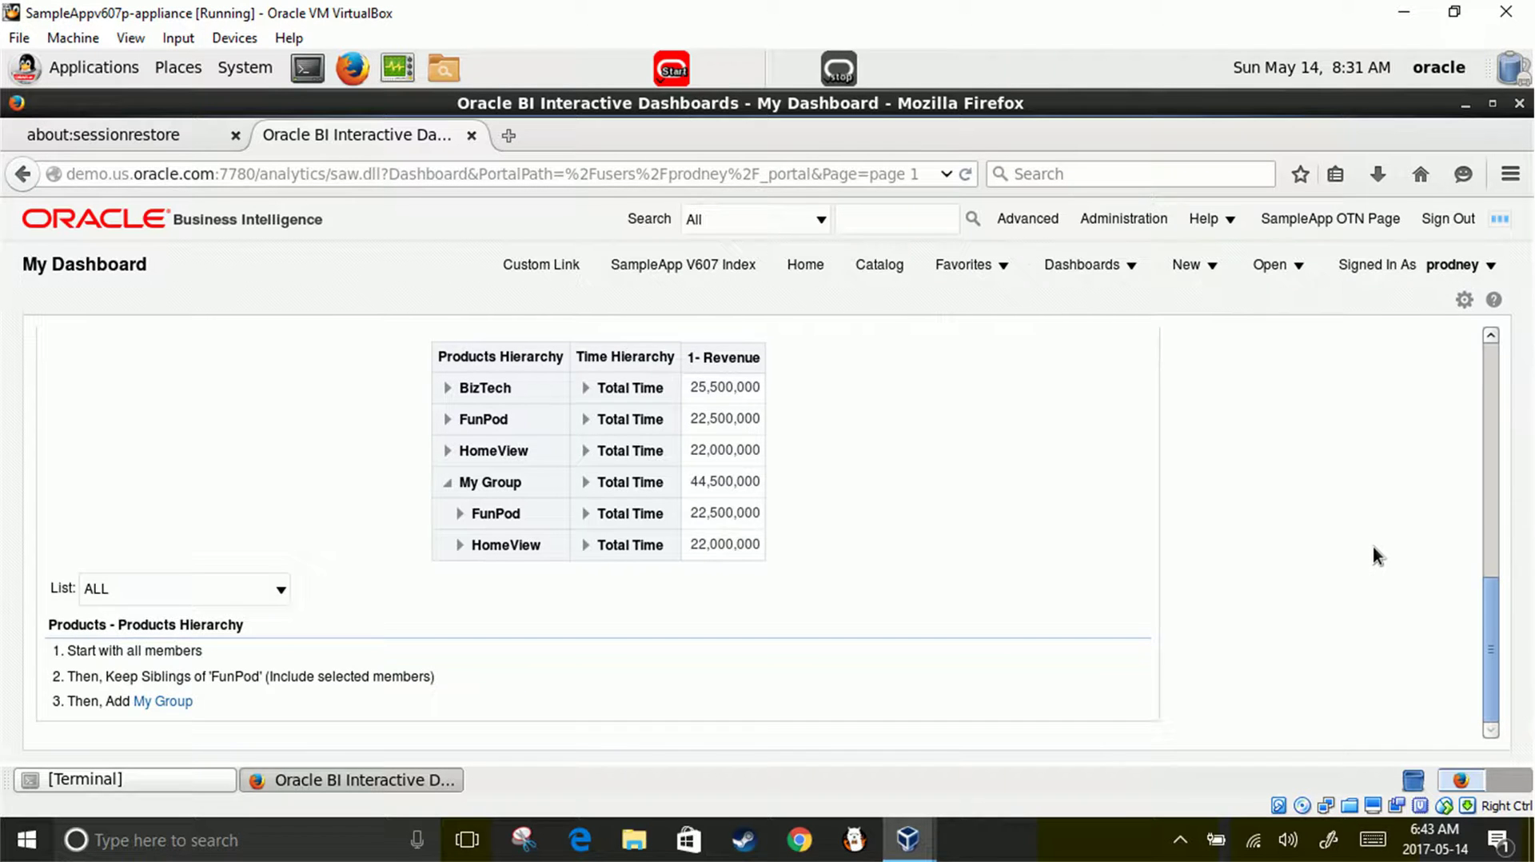
scroll(1374, 545, "up", 8)
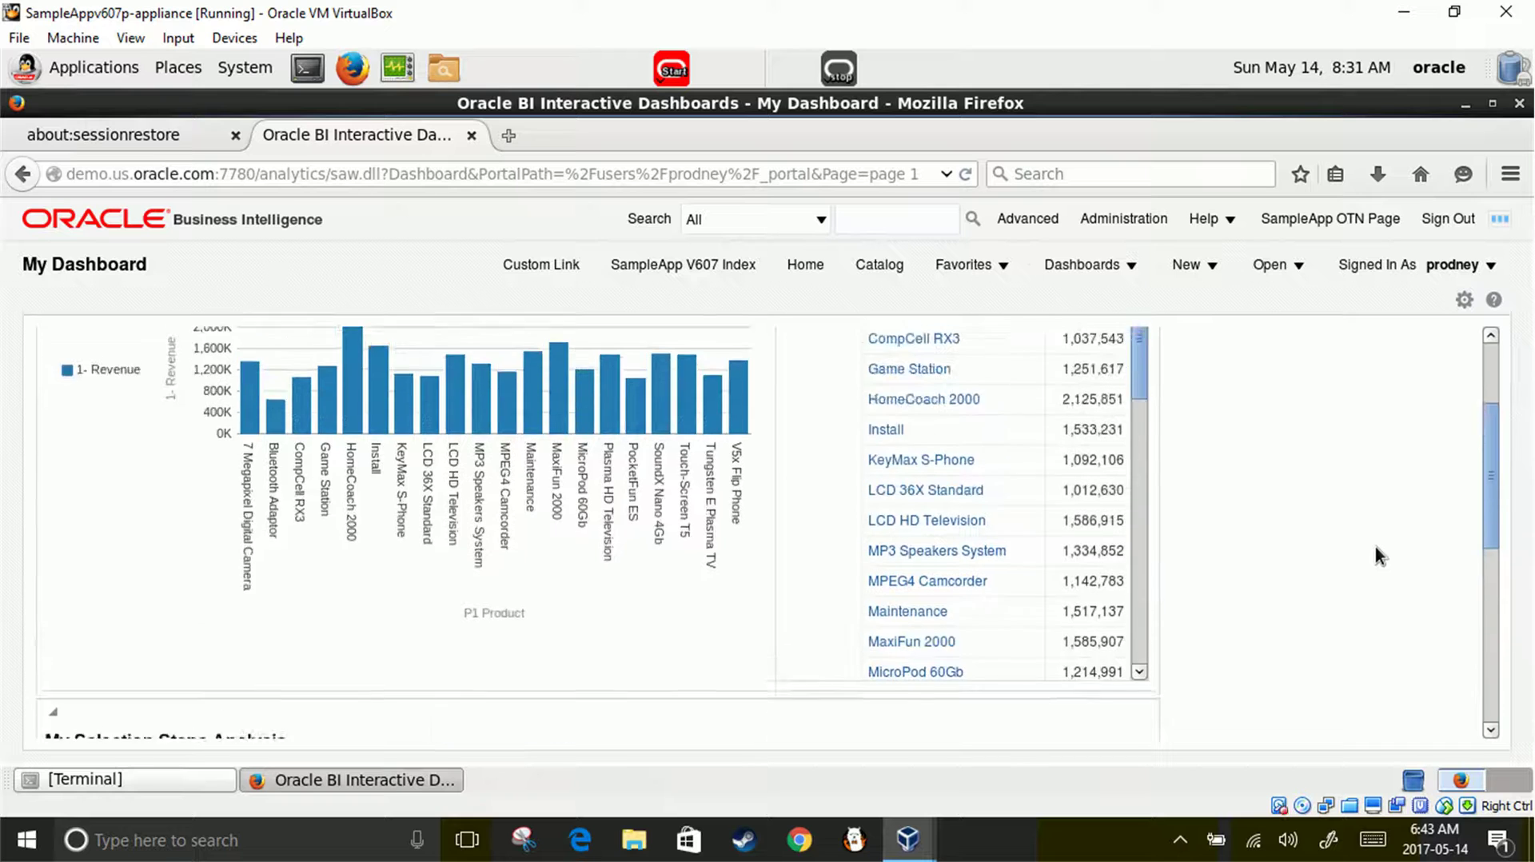
scroll(1375, 546, "up", 3)
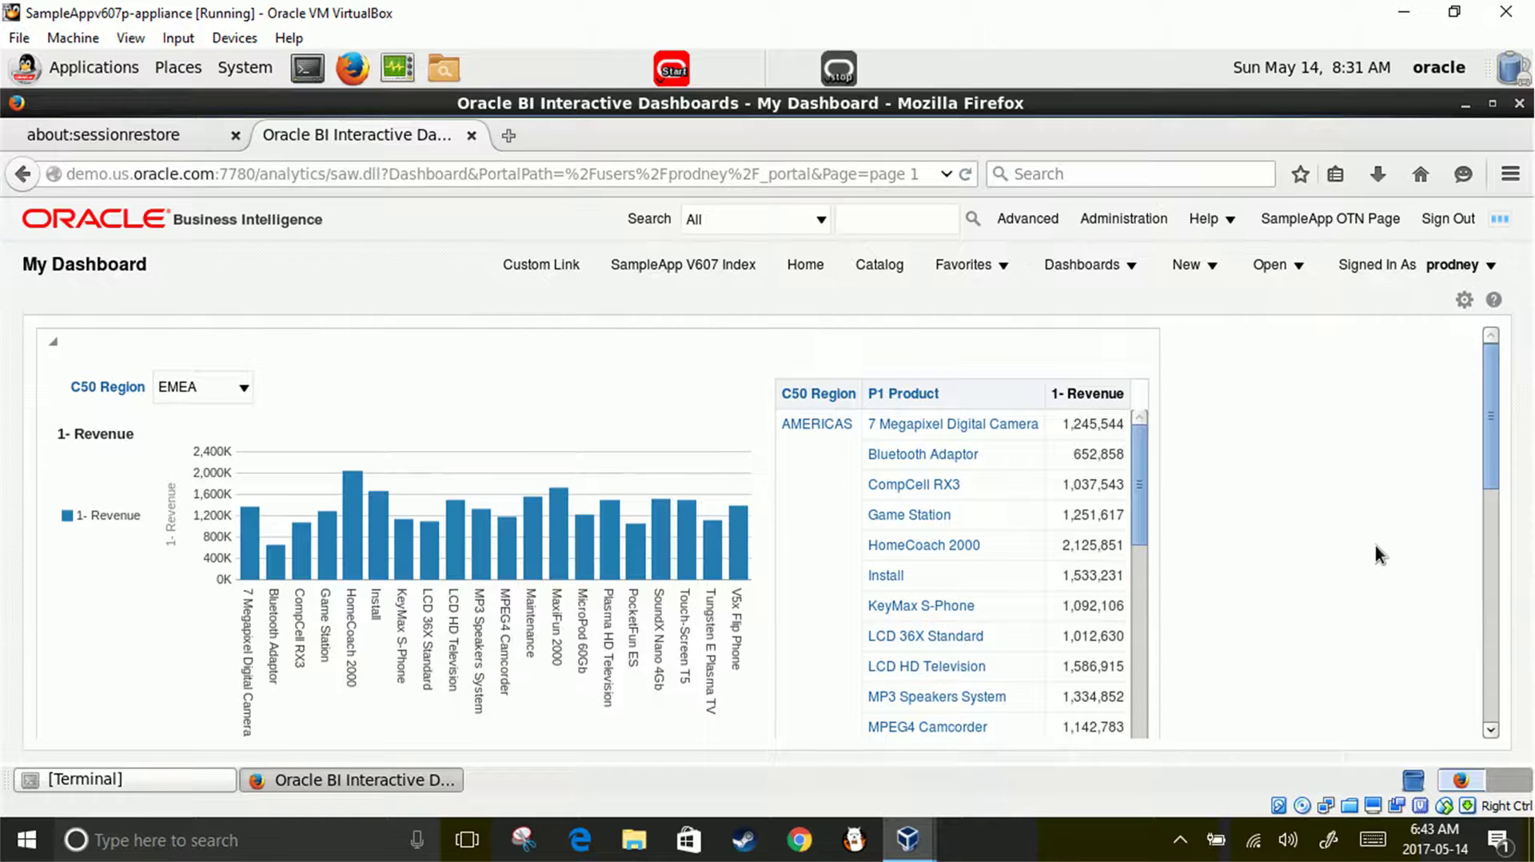
Step: Reopen the dashboard for editing and add Regional Revenue-detail from My Folders after My first Analysis in Section 1
left_click(1465, 308)
left_click(1254, 331)
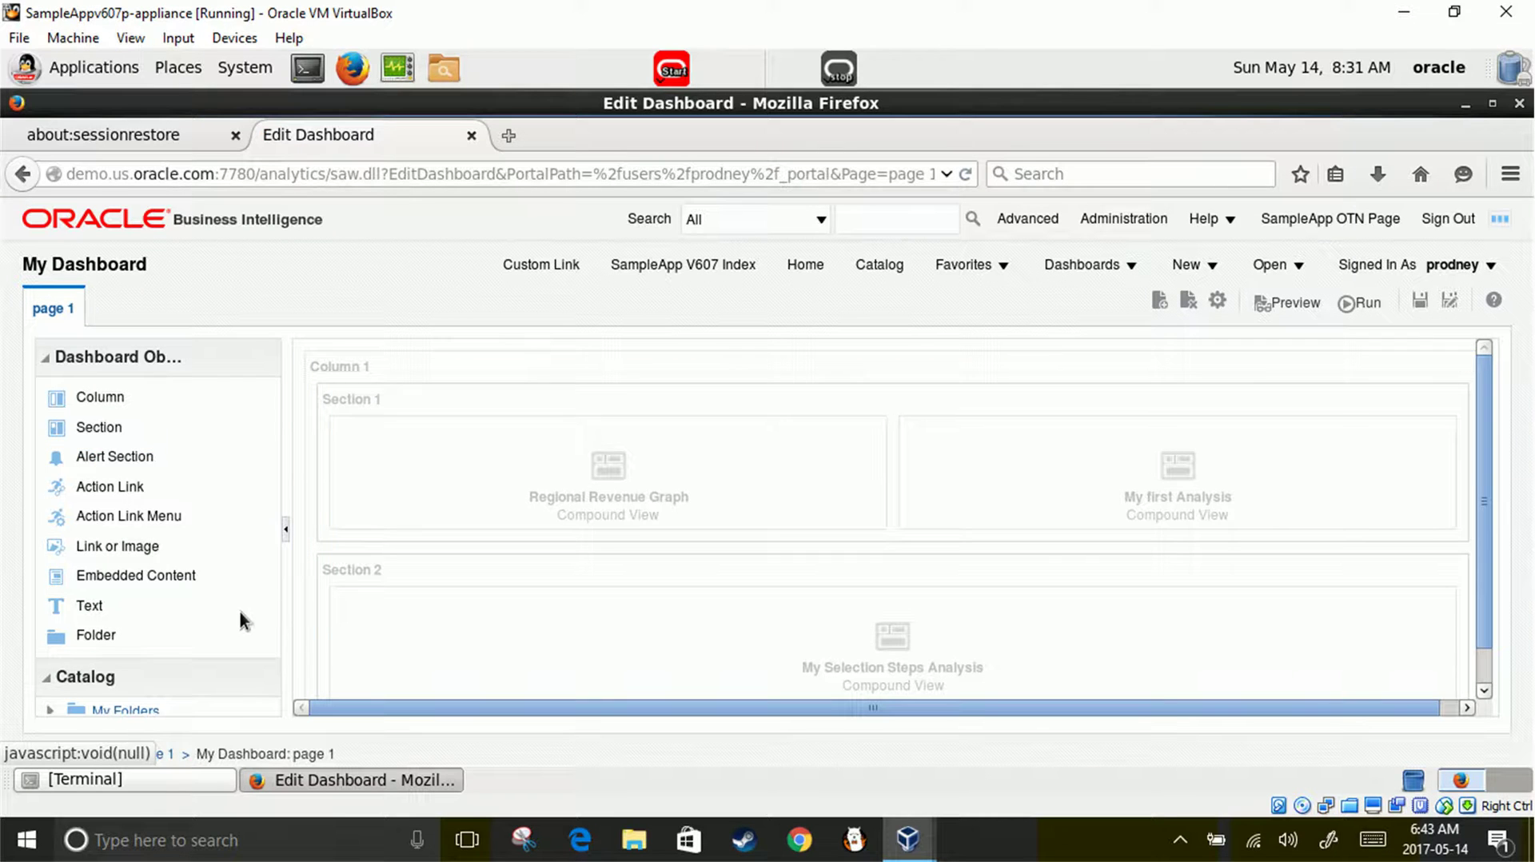
left_click(94, 665)
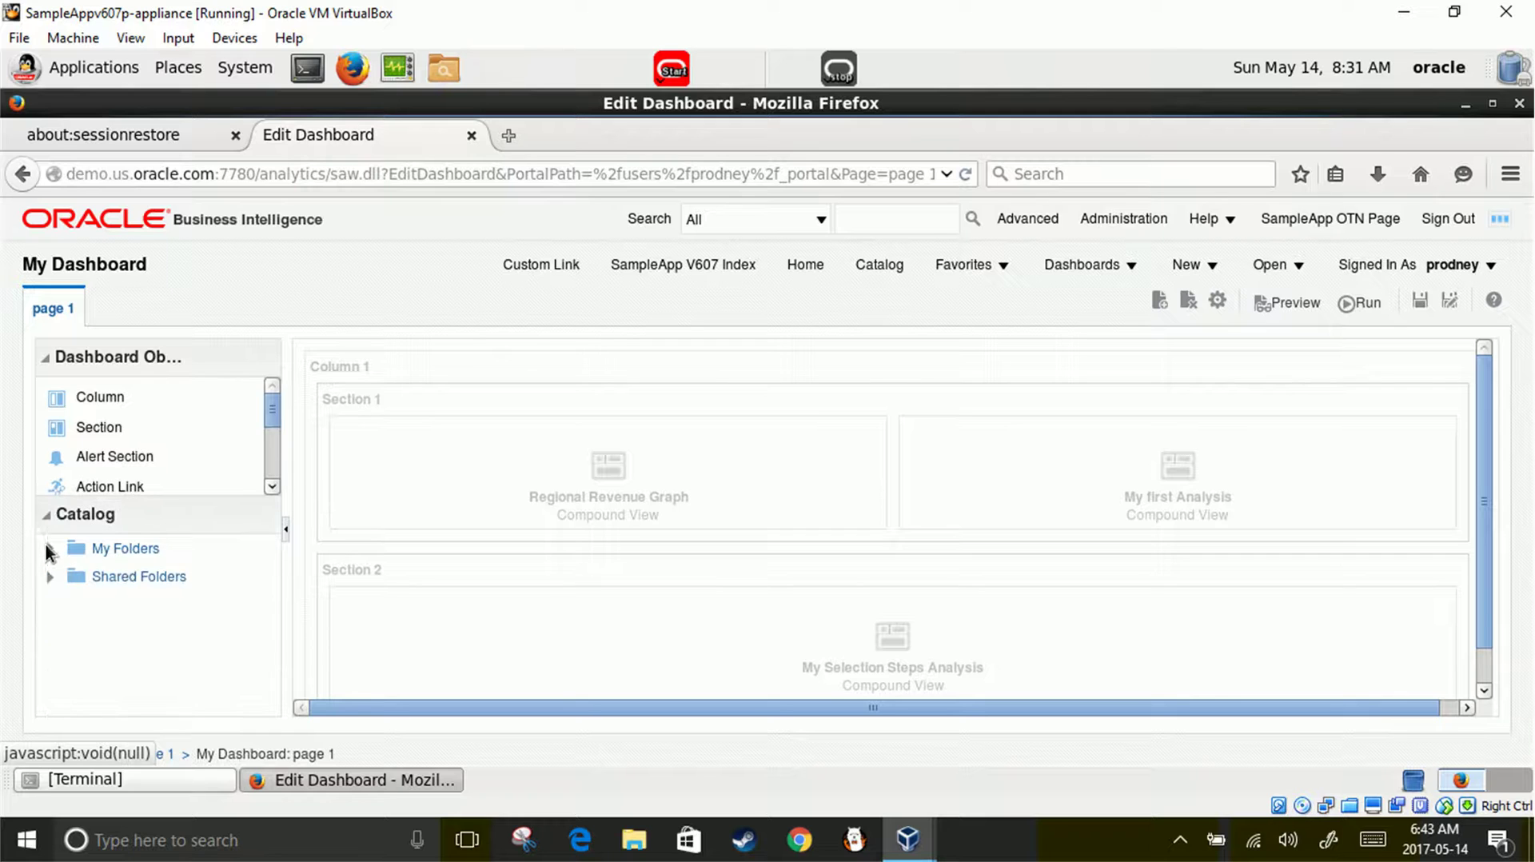
left_click(50, 550)
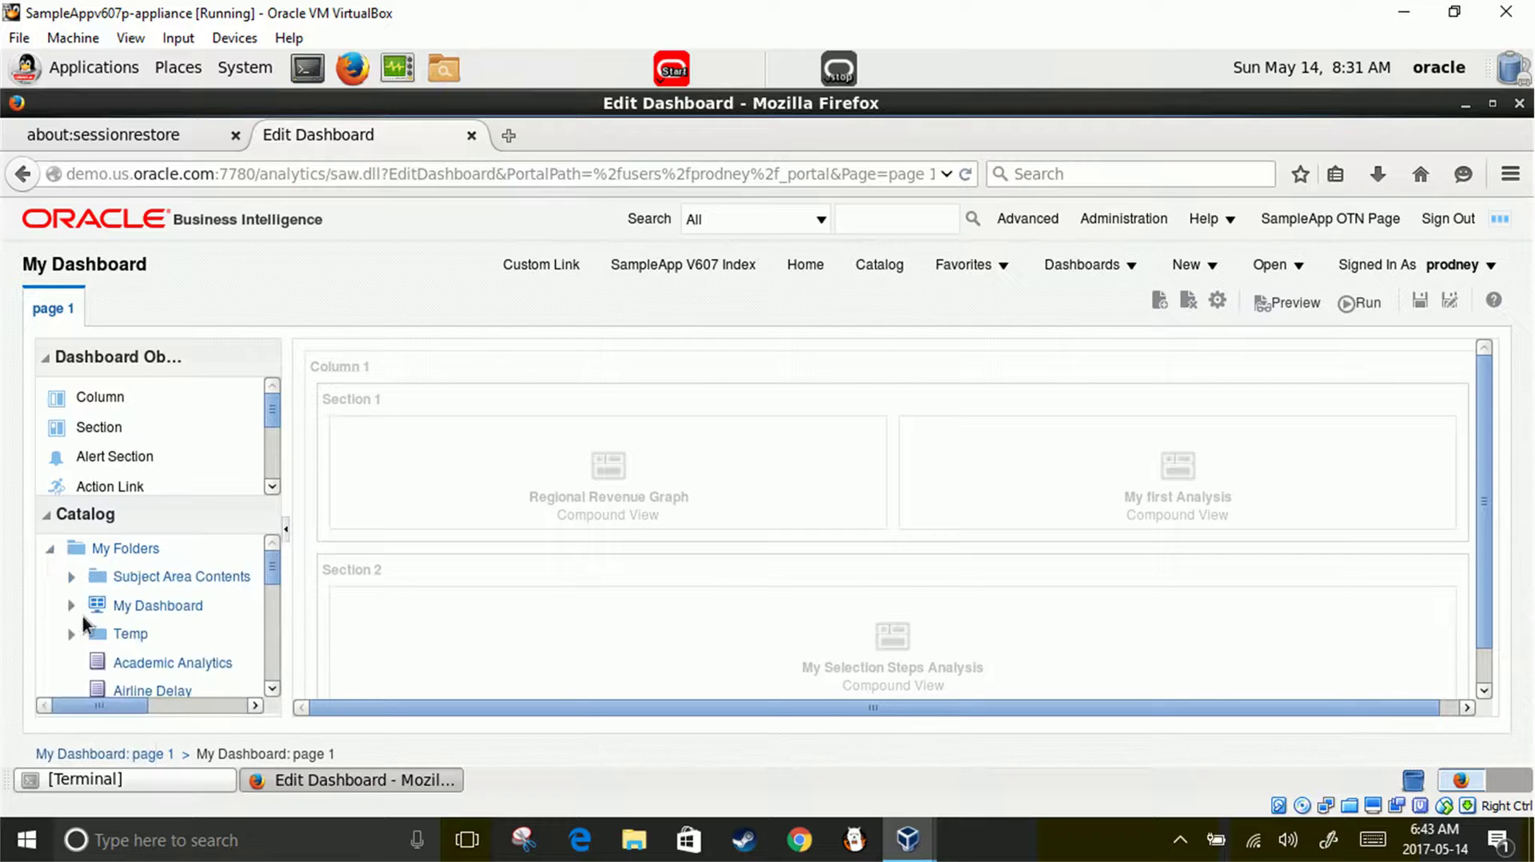
scroll(117, 649, "down", 20)
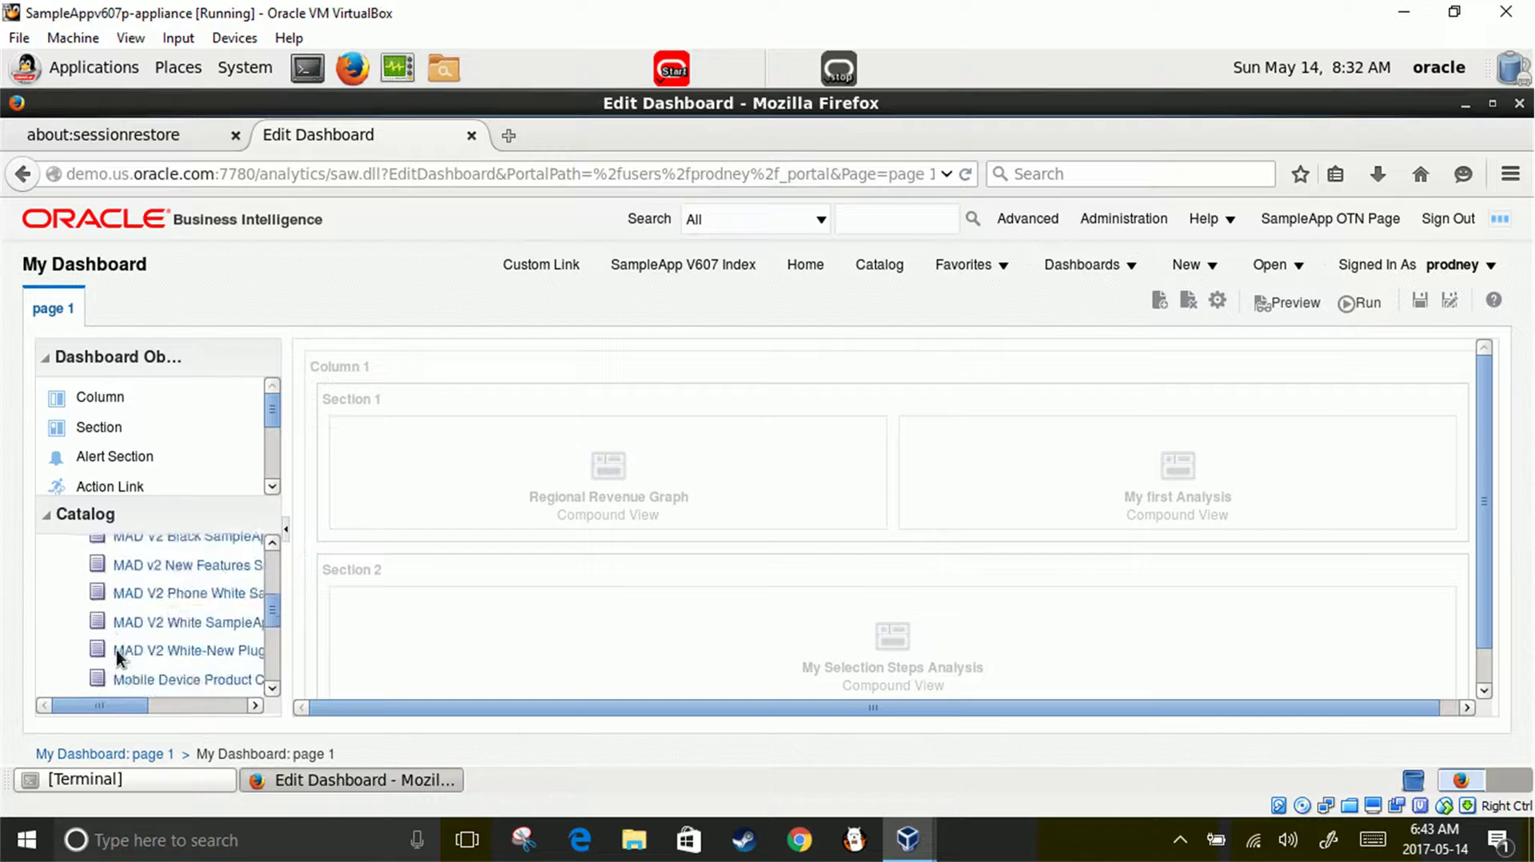
scroll(117, 649, "down", 20)
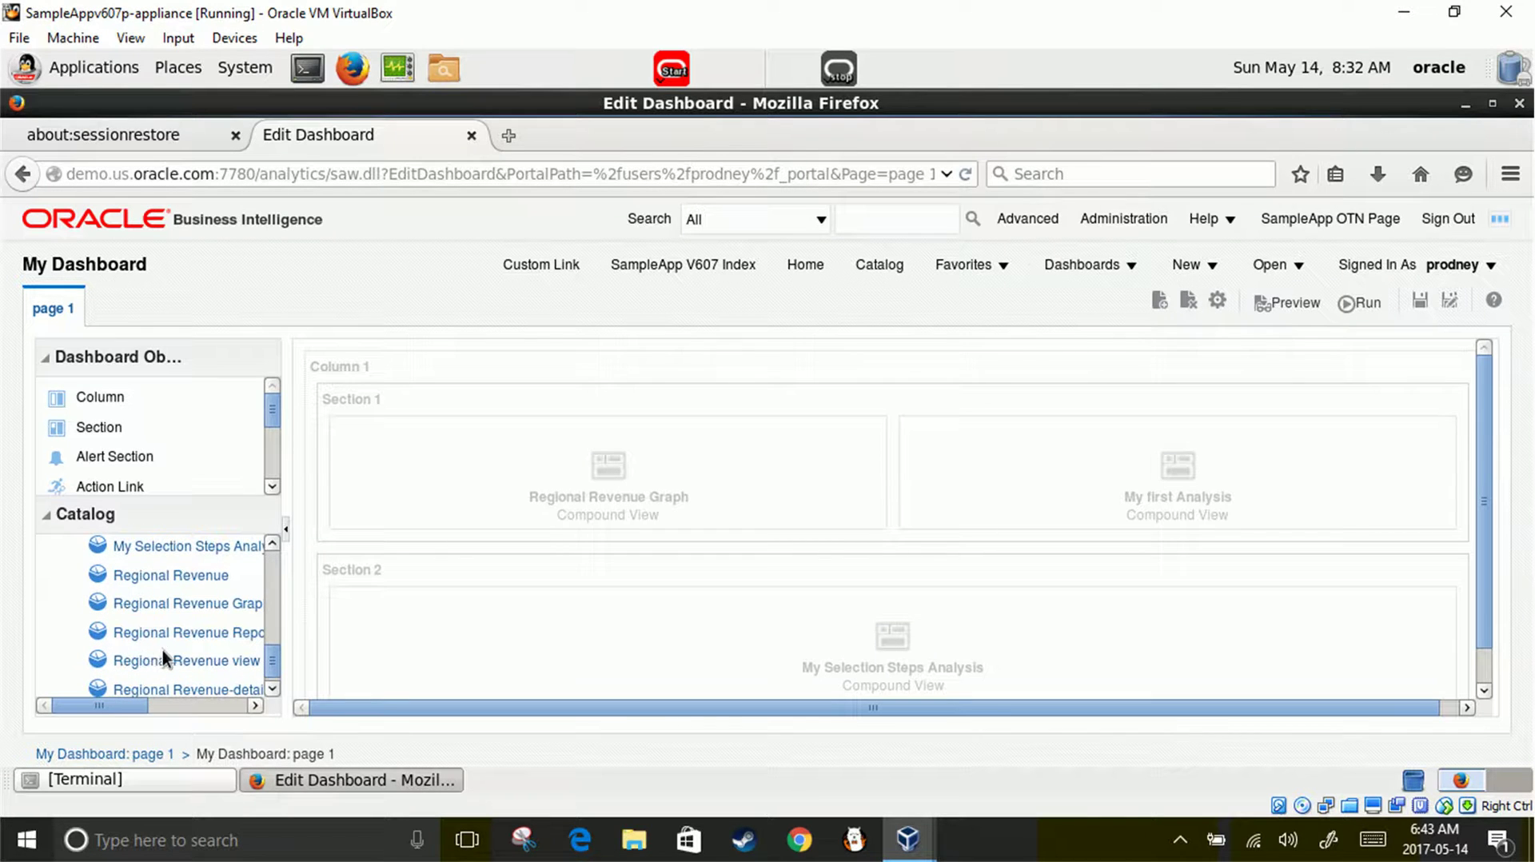
scroll(161, 650, "down", 2)
scroll(246, 620, "up", 1)
scroll(246, 628, "down", 1)
left_click(228, 654)
left_click_drag(229, 659, 1453, 512)
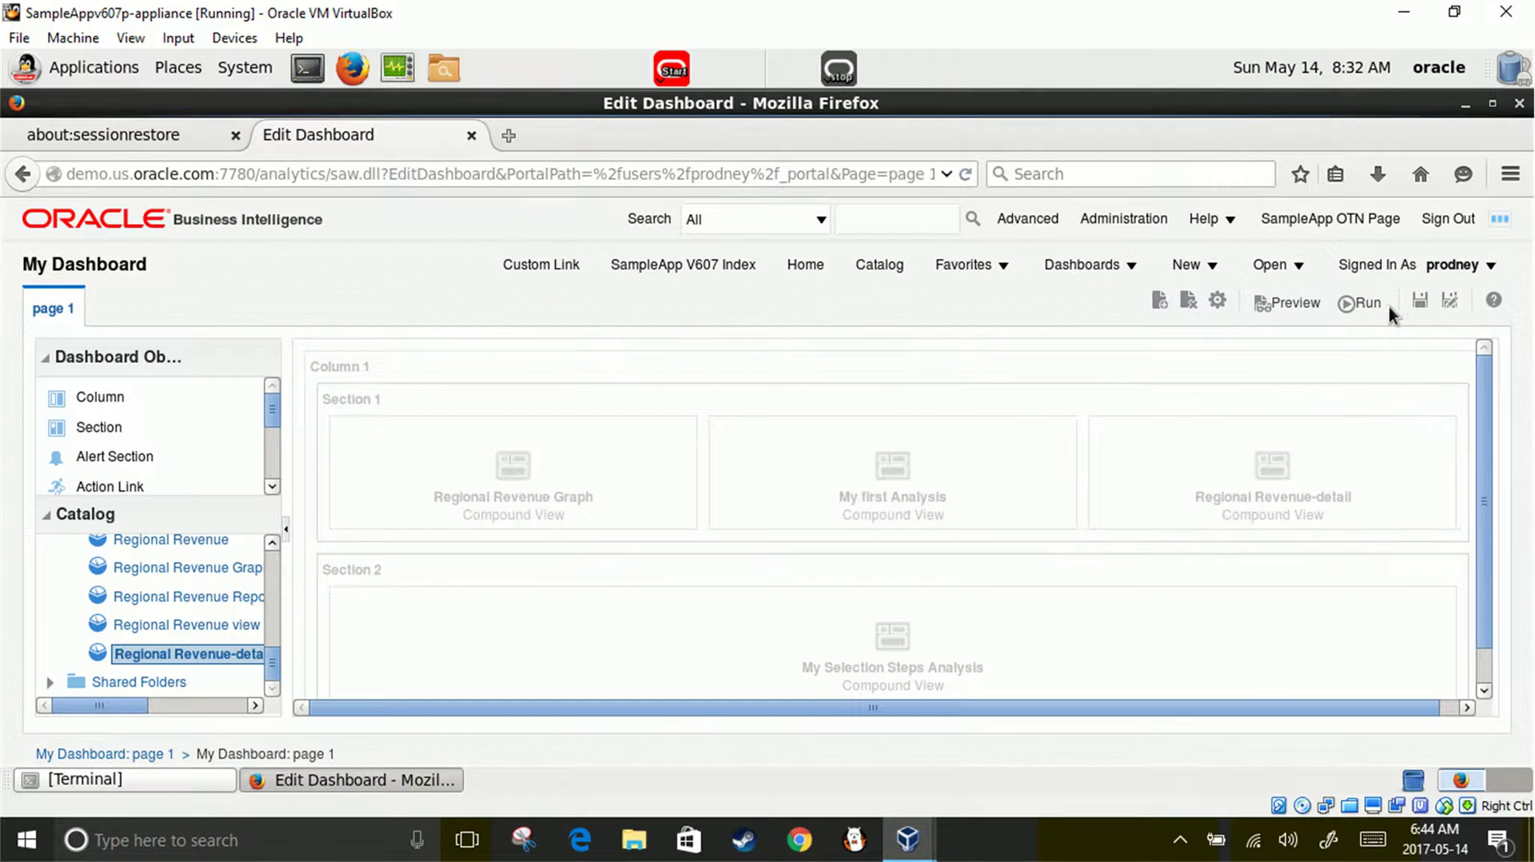
Step: Save and run the dashboard, and view the full Regional Revenue-detail table
left_click(1418, 304)
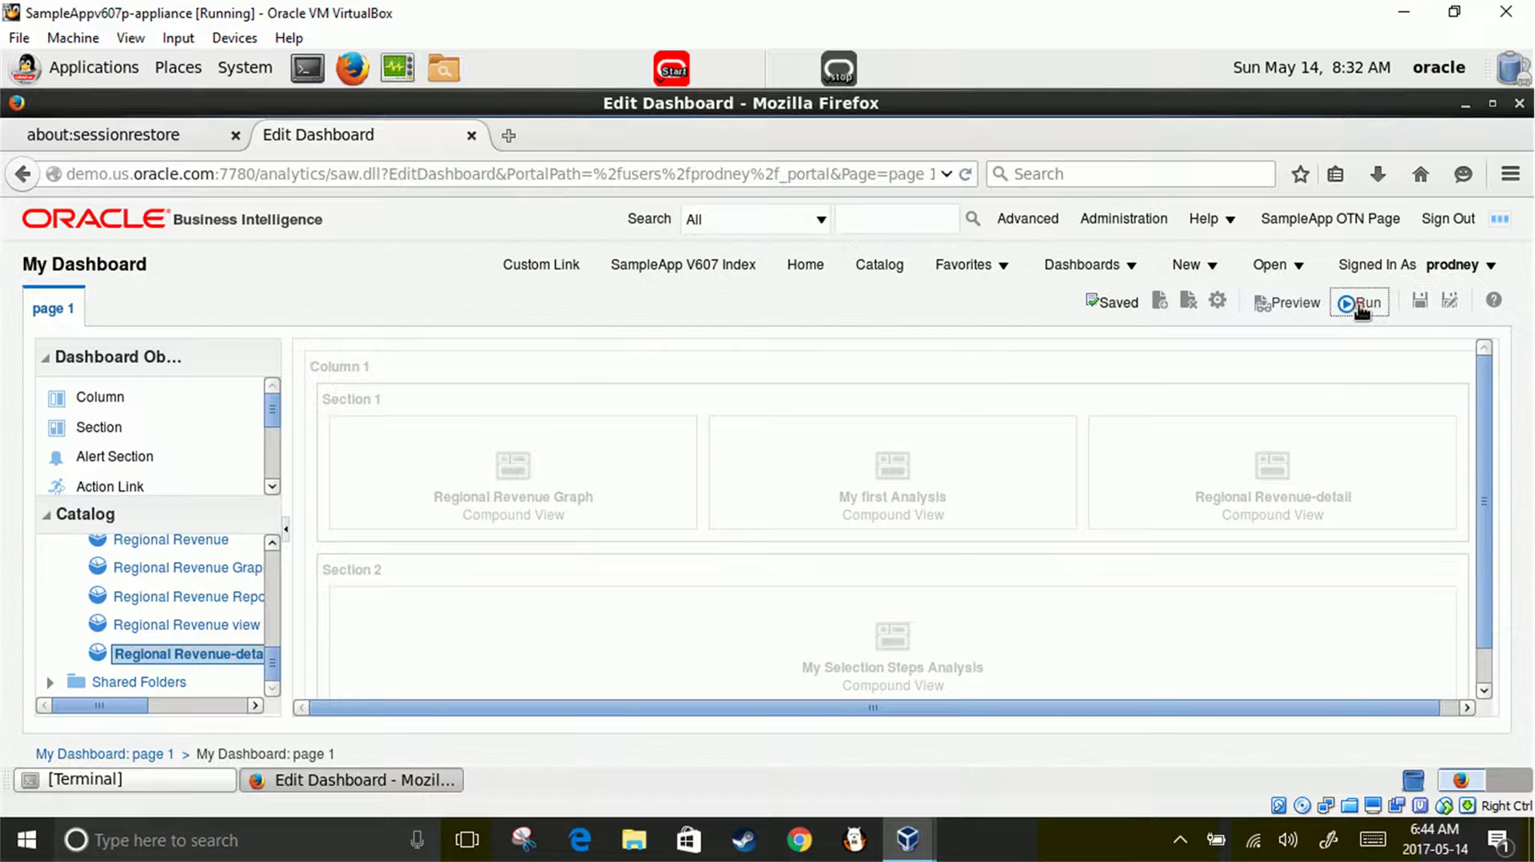
left_click(1360, 303)
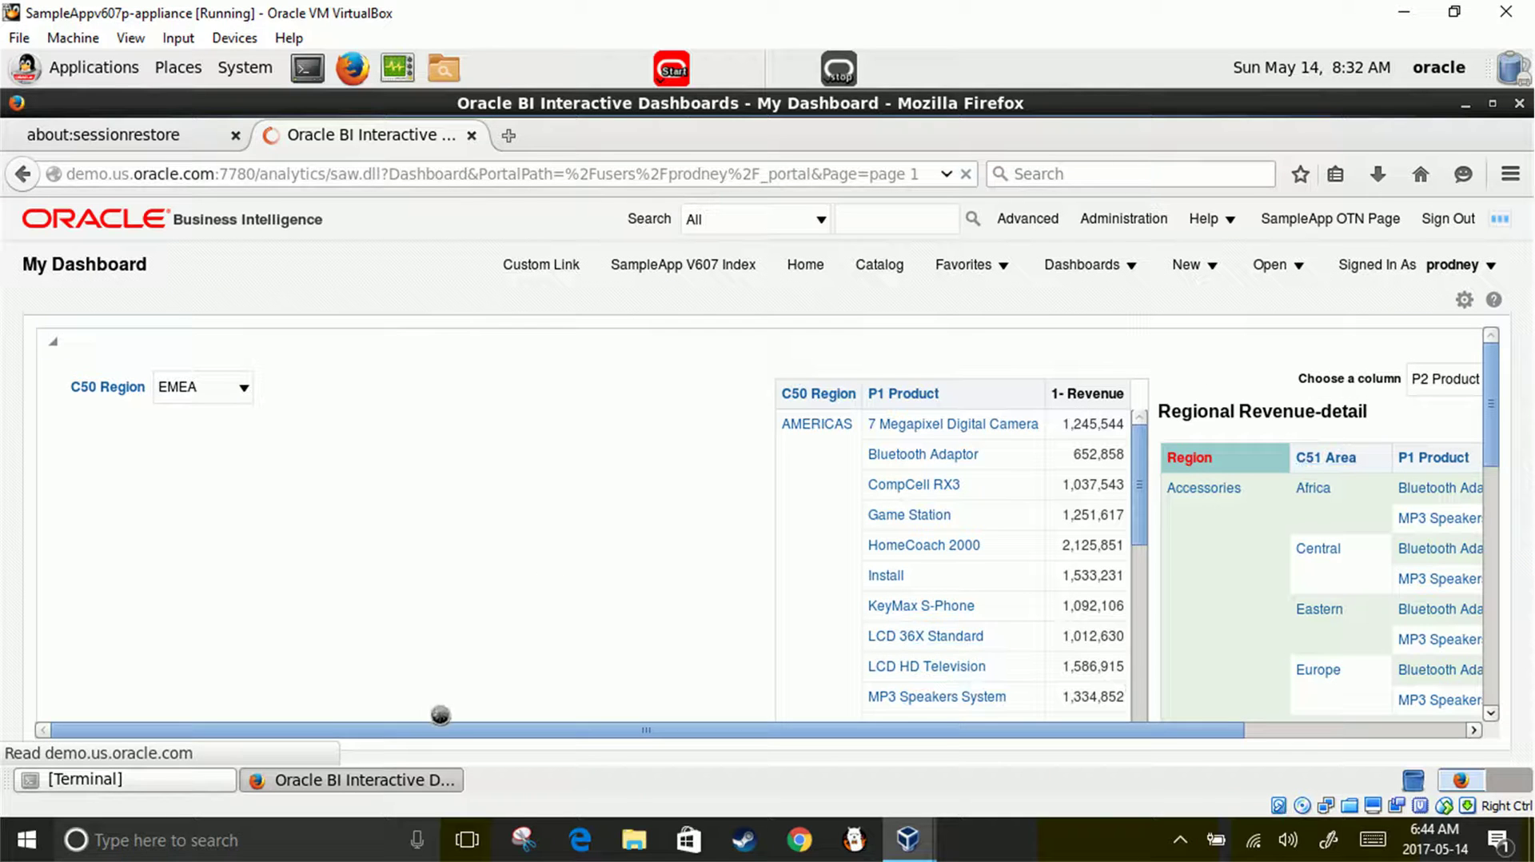
left_click_drag(467, 730, 981, 736)
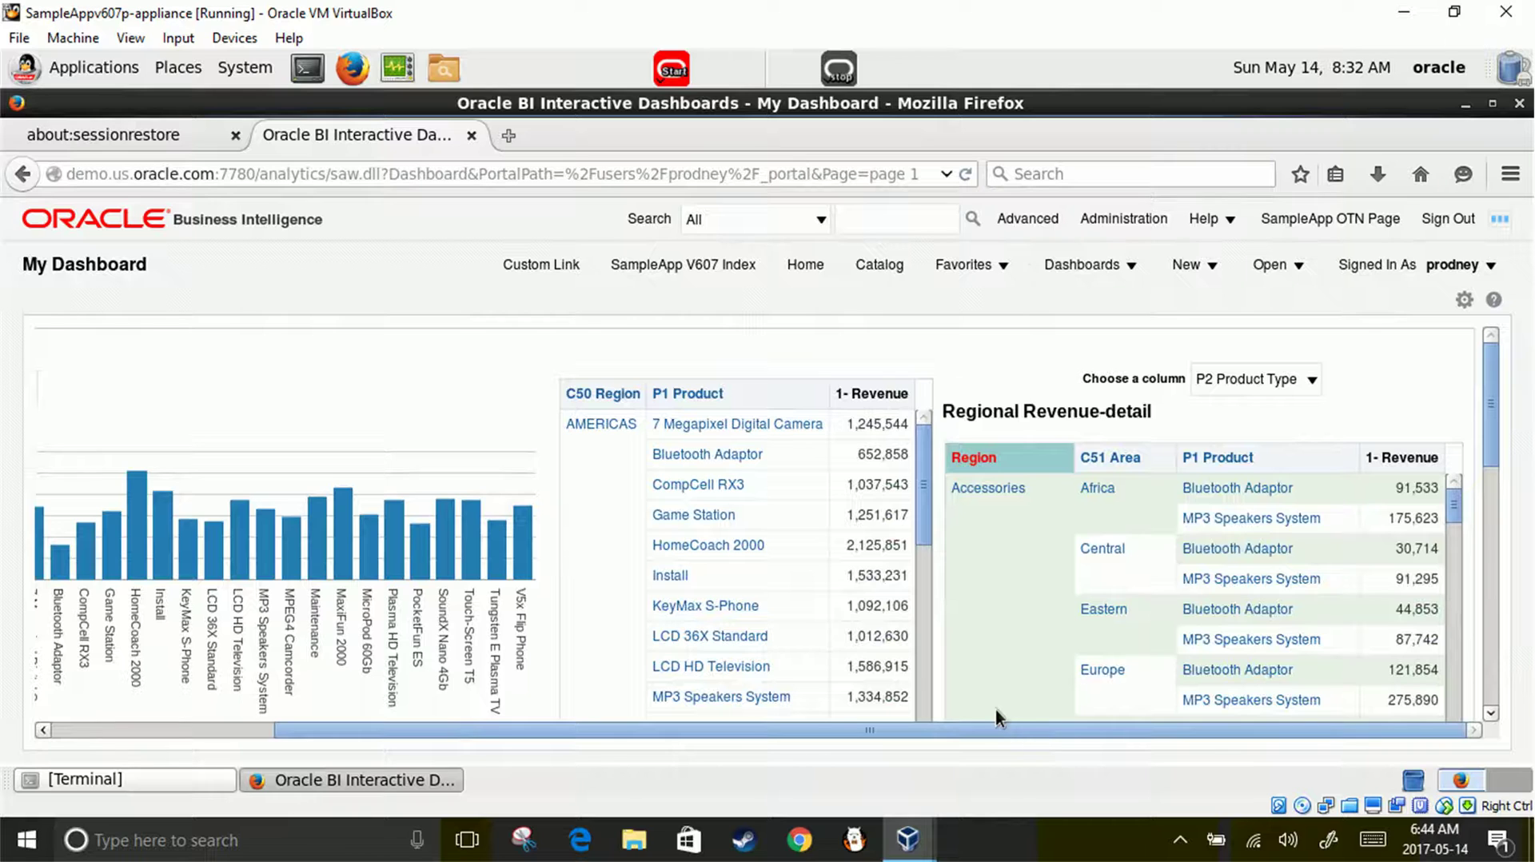
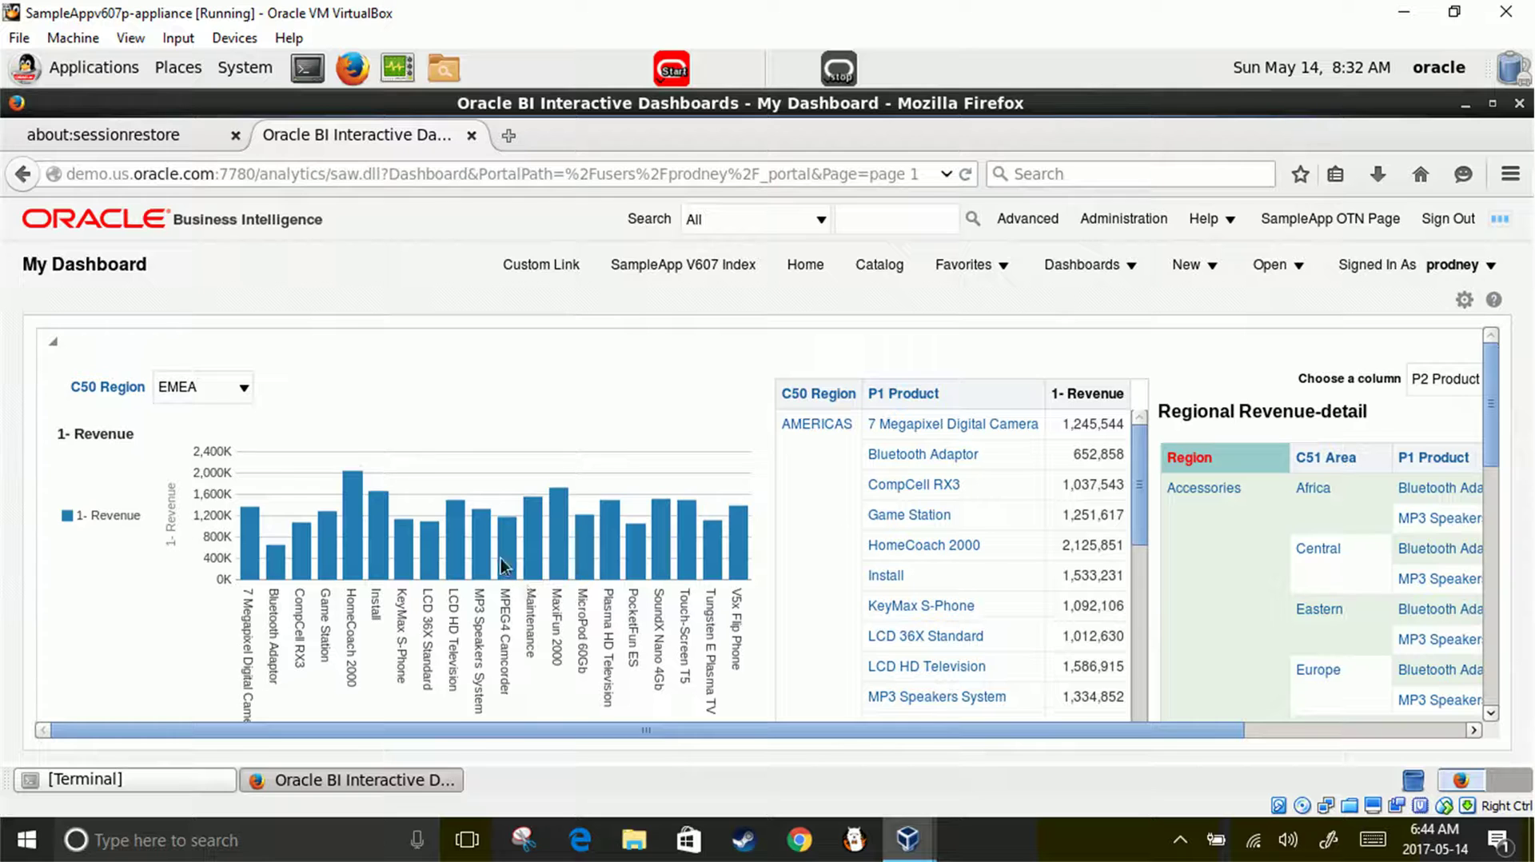
Step: Reopen the dashboard for editing and insert an empty column above the existing one
left_click(1461, 299)
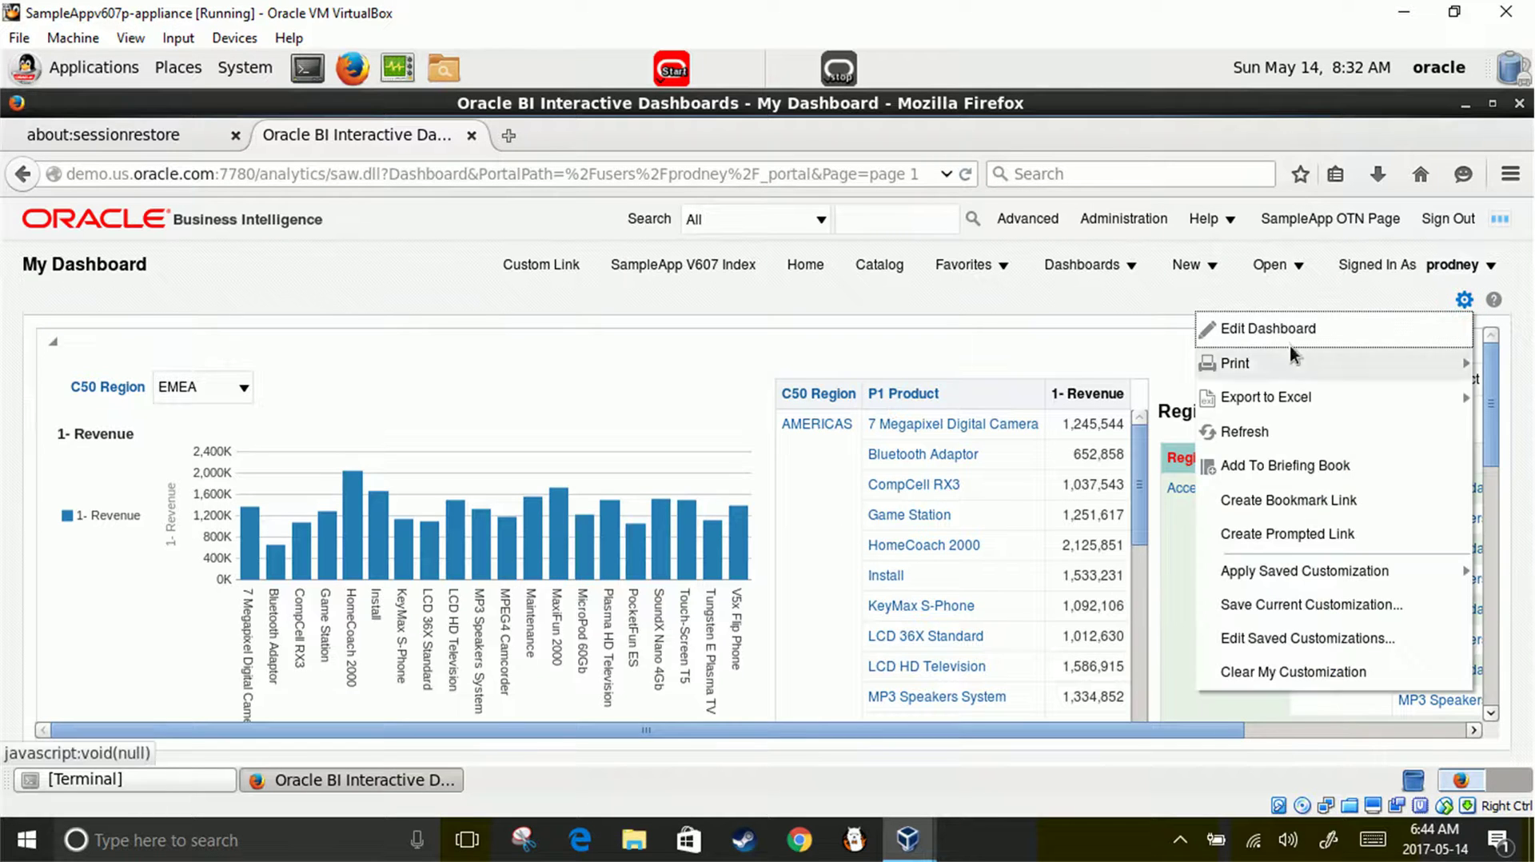
left_click(1272, 329)
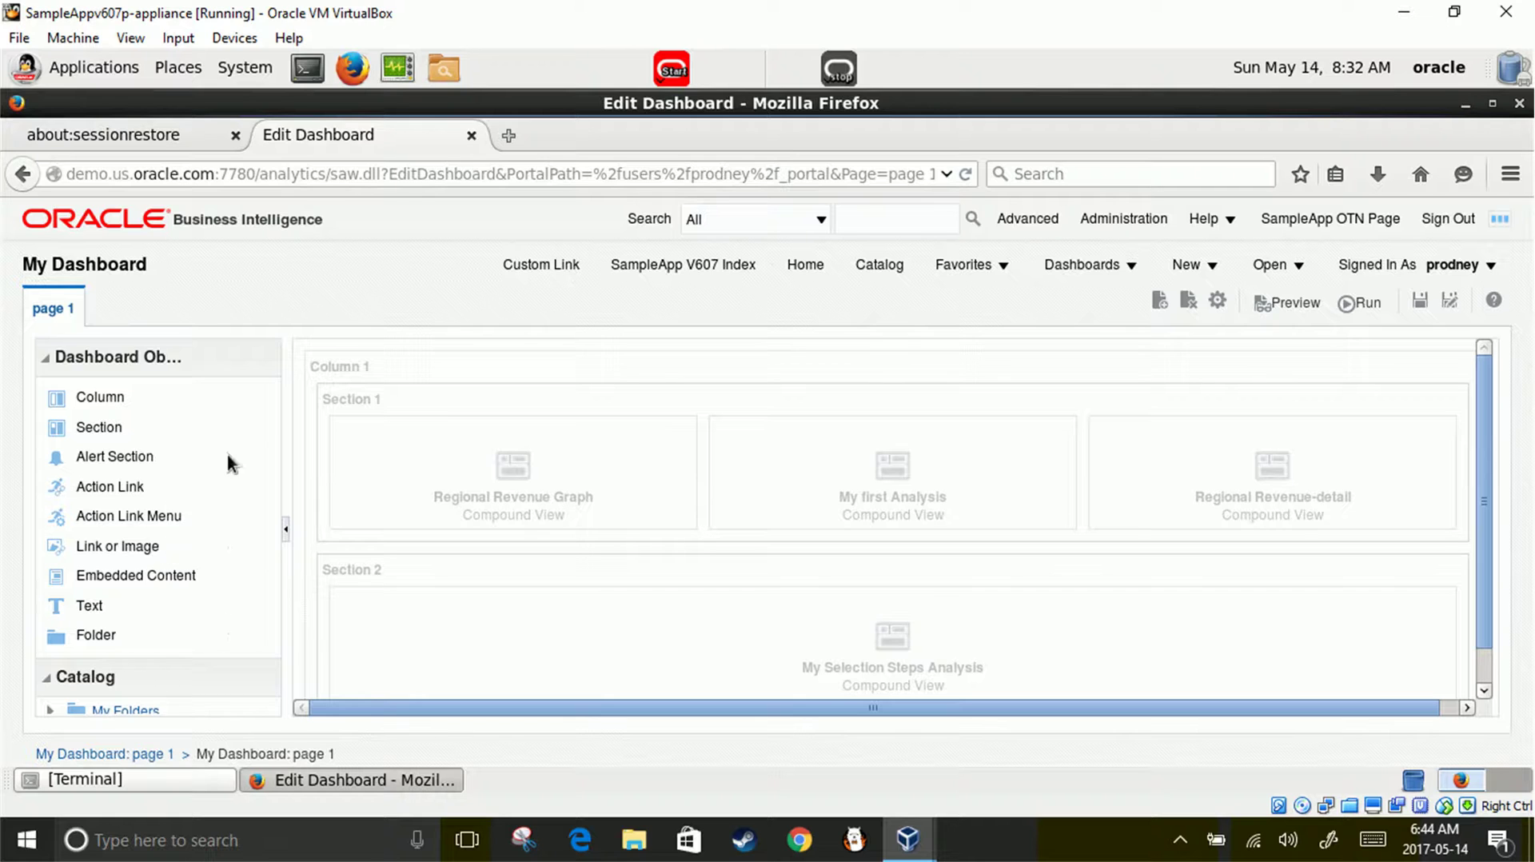
left_click_drag(101, 397, 460, 407)
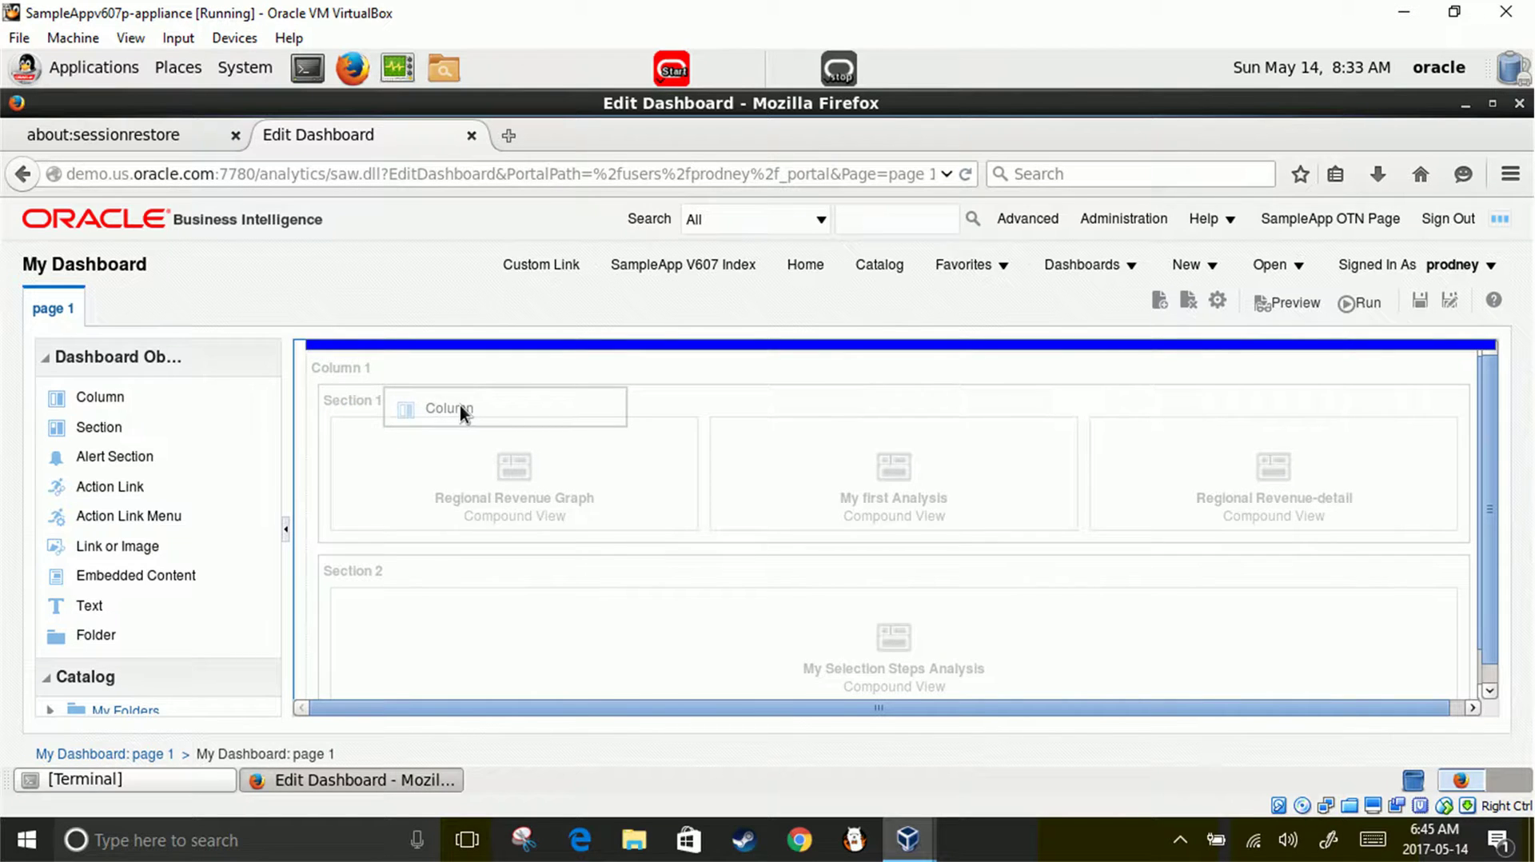
left_click_drag(459, 405, 459, 399)
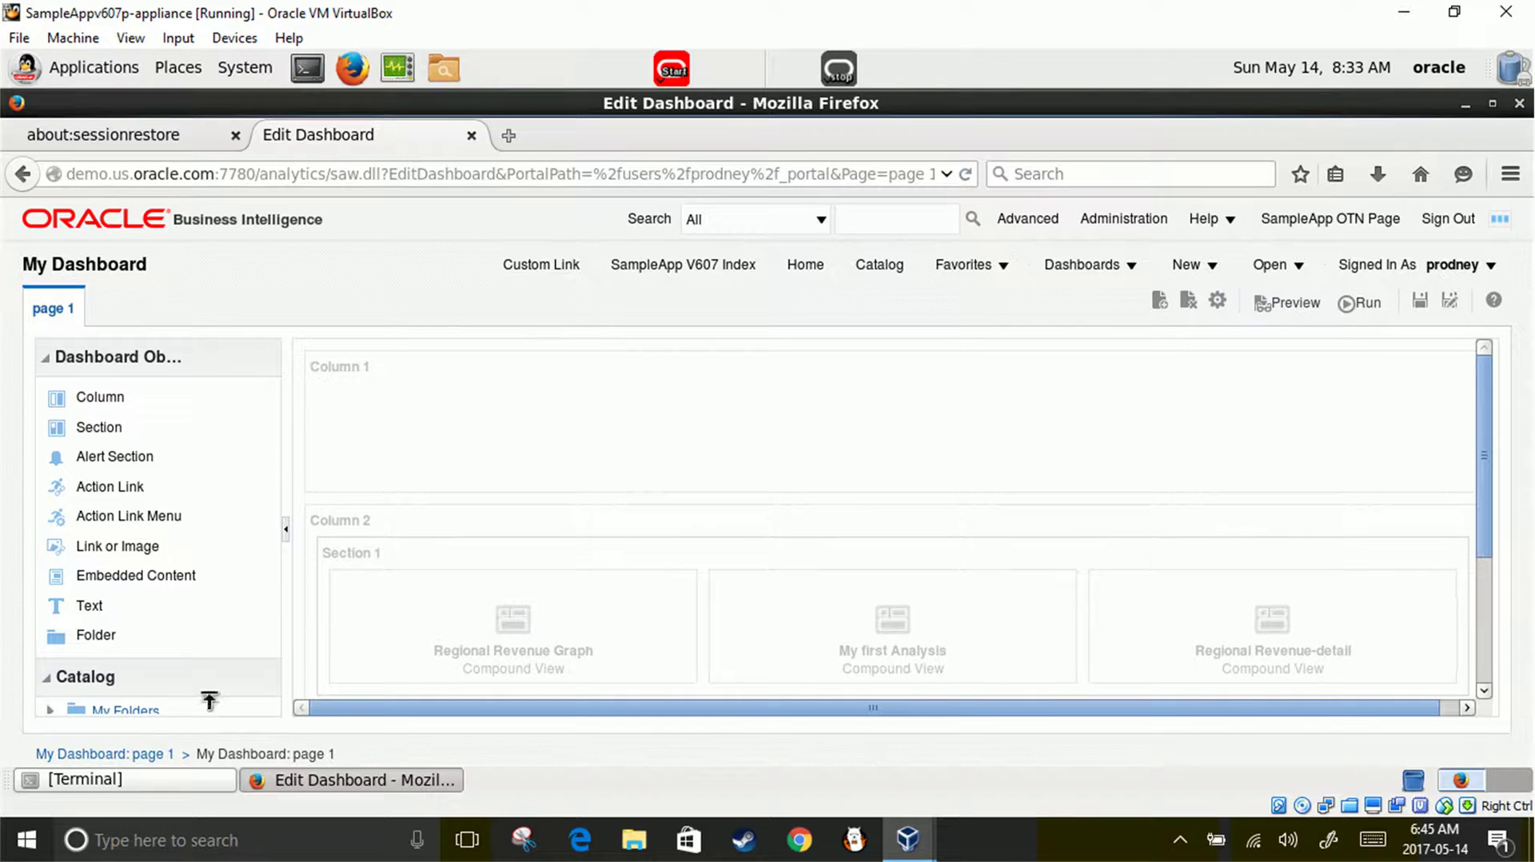
Step: Enlarge the Catalog area, expand My Folders, and add Regional Revenue-detail to the empty Column 1
scroll(209, 700, "down", 1)
left_click_drag(140, 671, 135, 629)
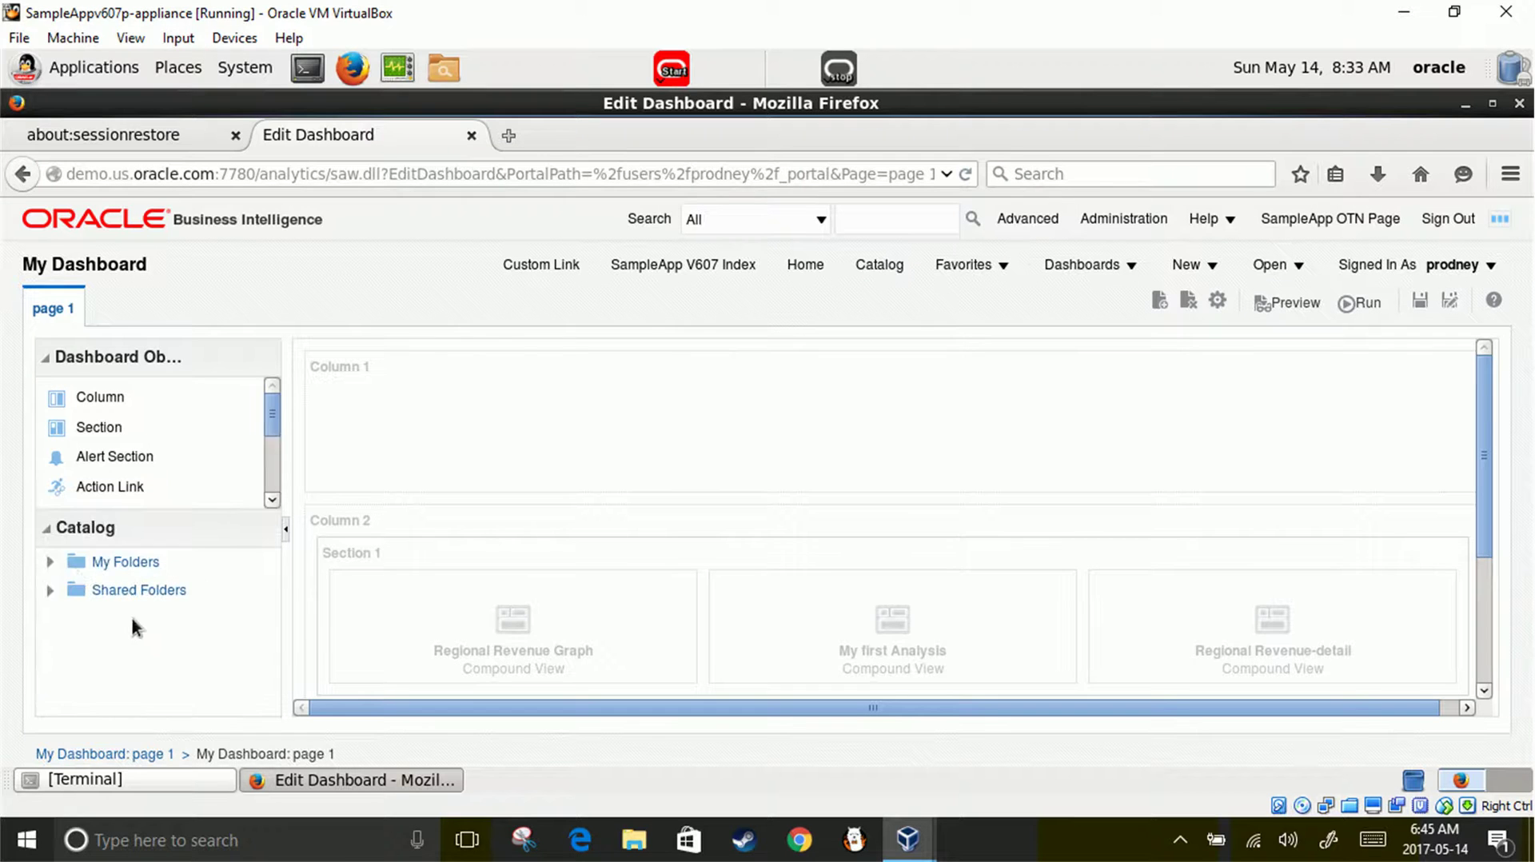
left_click(51, 557)
scroll(129, 628, "down", 3)
scroll(166, 650, "down", 10)
scroll(170, 647, "down", 5)
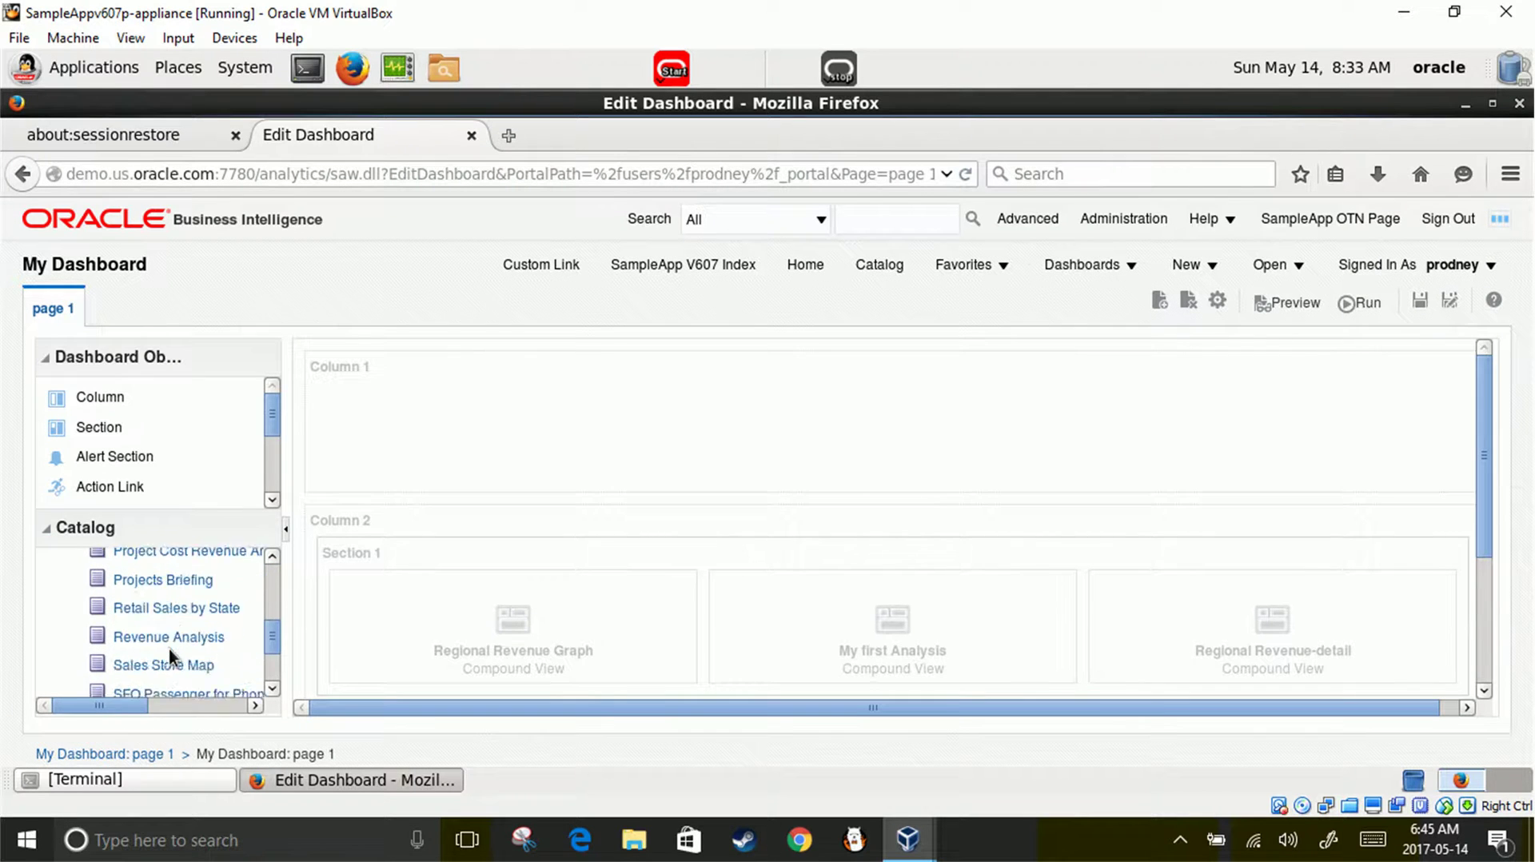
scroll(170, 649, "up", 2)
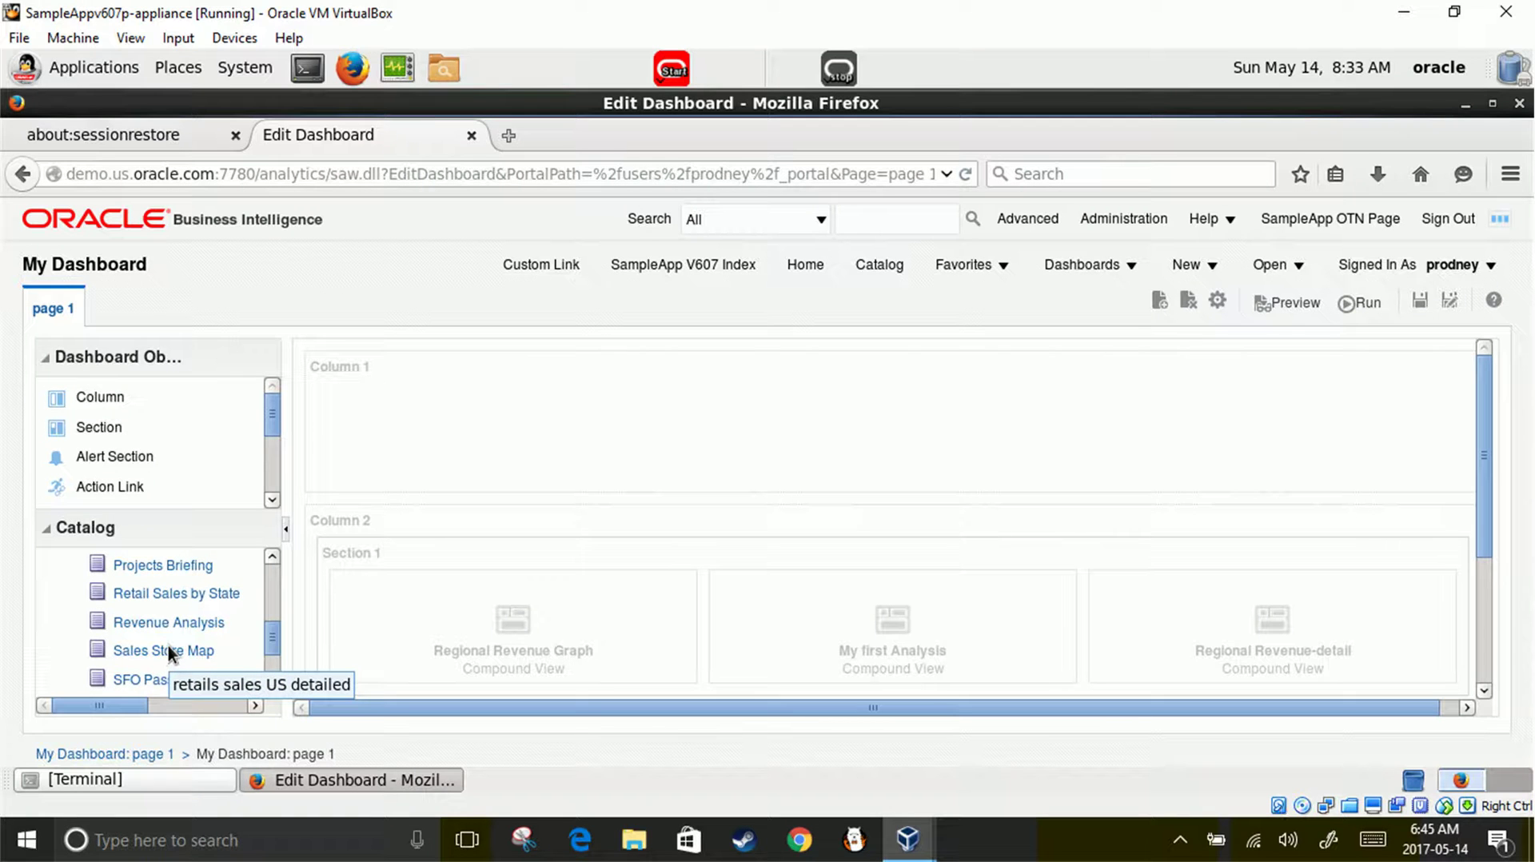
scroll(168, 645, "down", 2)
scroll(170, 645, "up", 4)
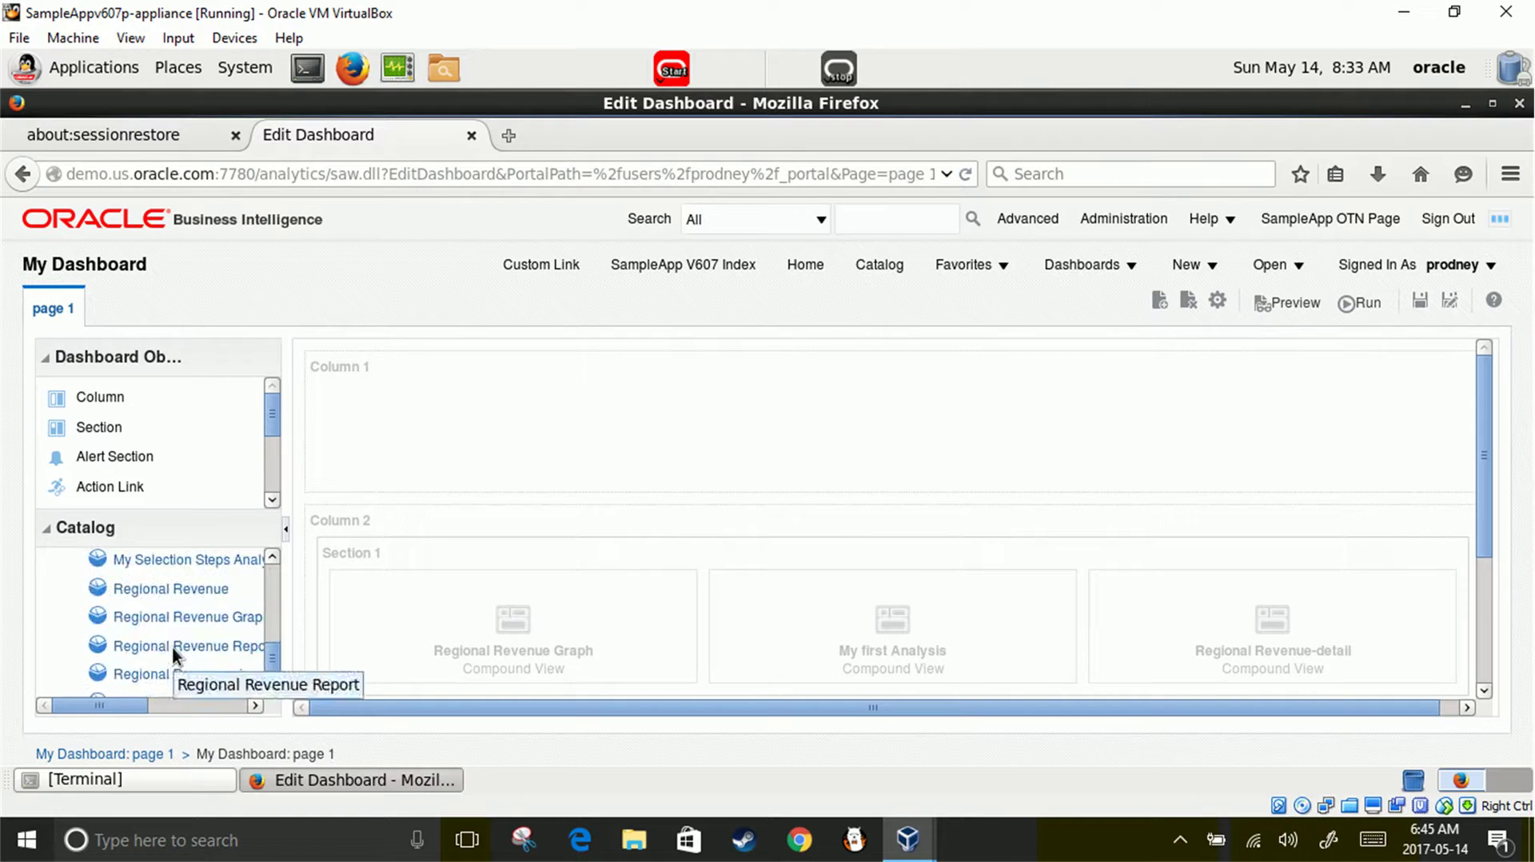
scroll(192, 639, "down", 2)
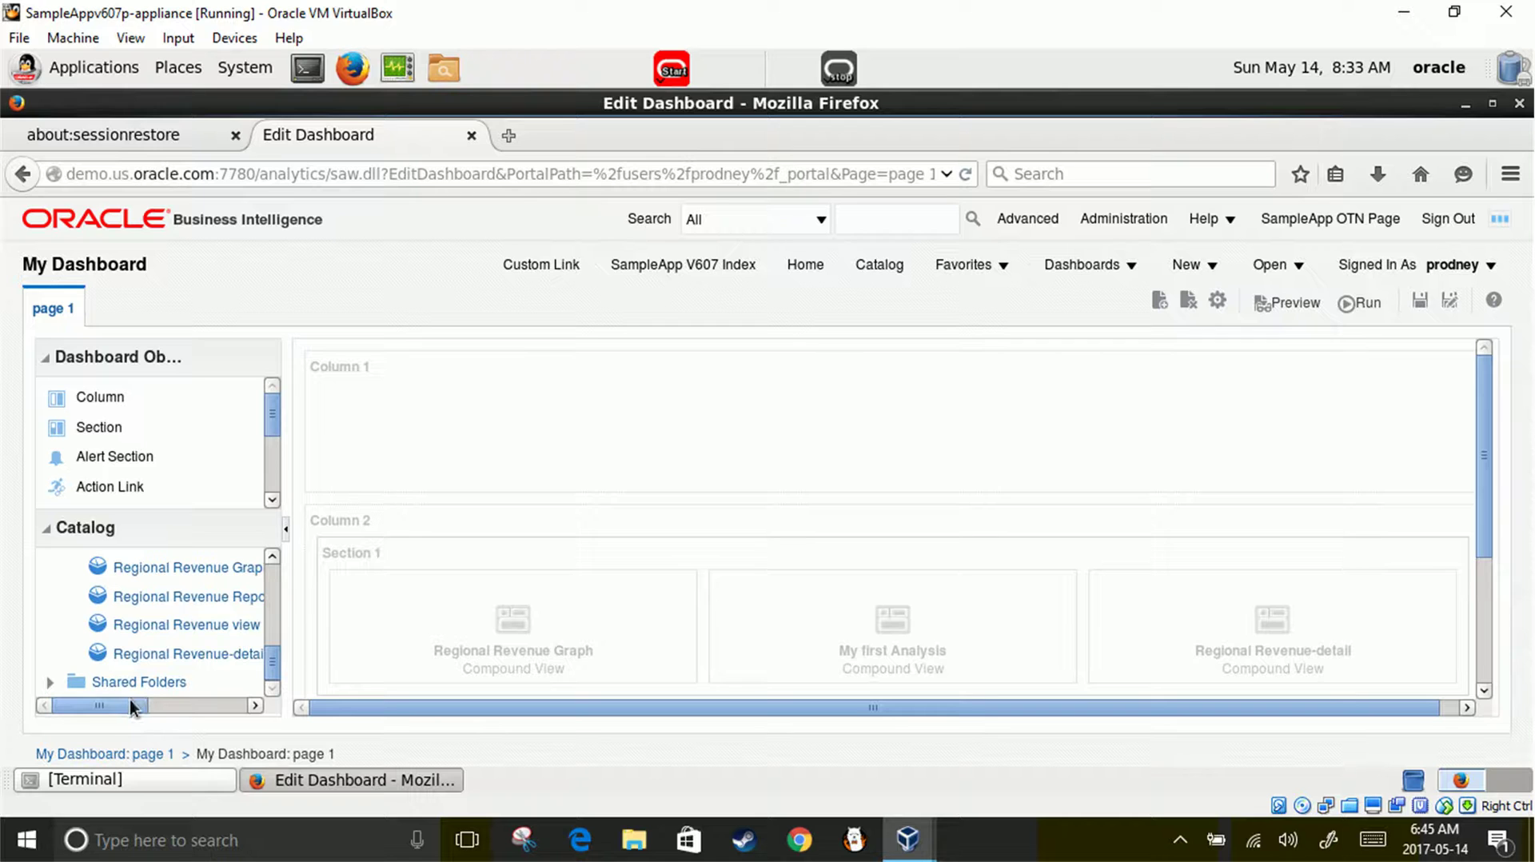
mouse_move(129, 704)
left_mouse_down()
mouse_move(179, 706)
mouse_move(145, 696)
left_mouse_up()
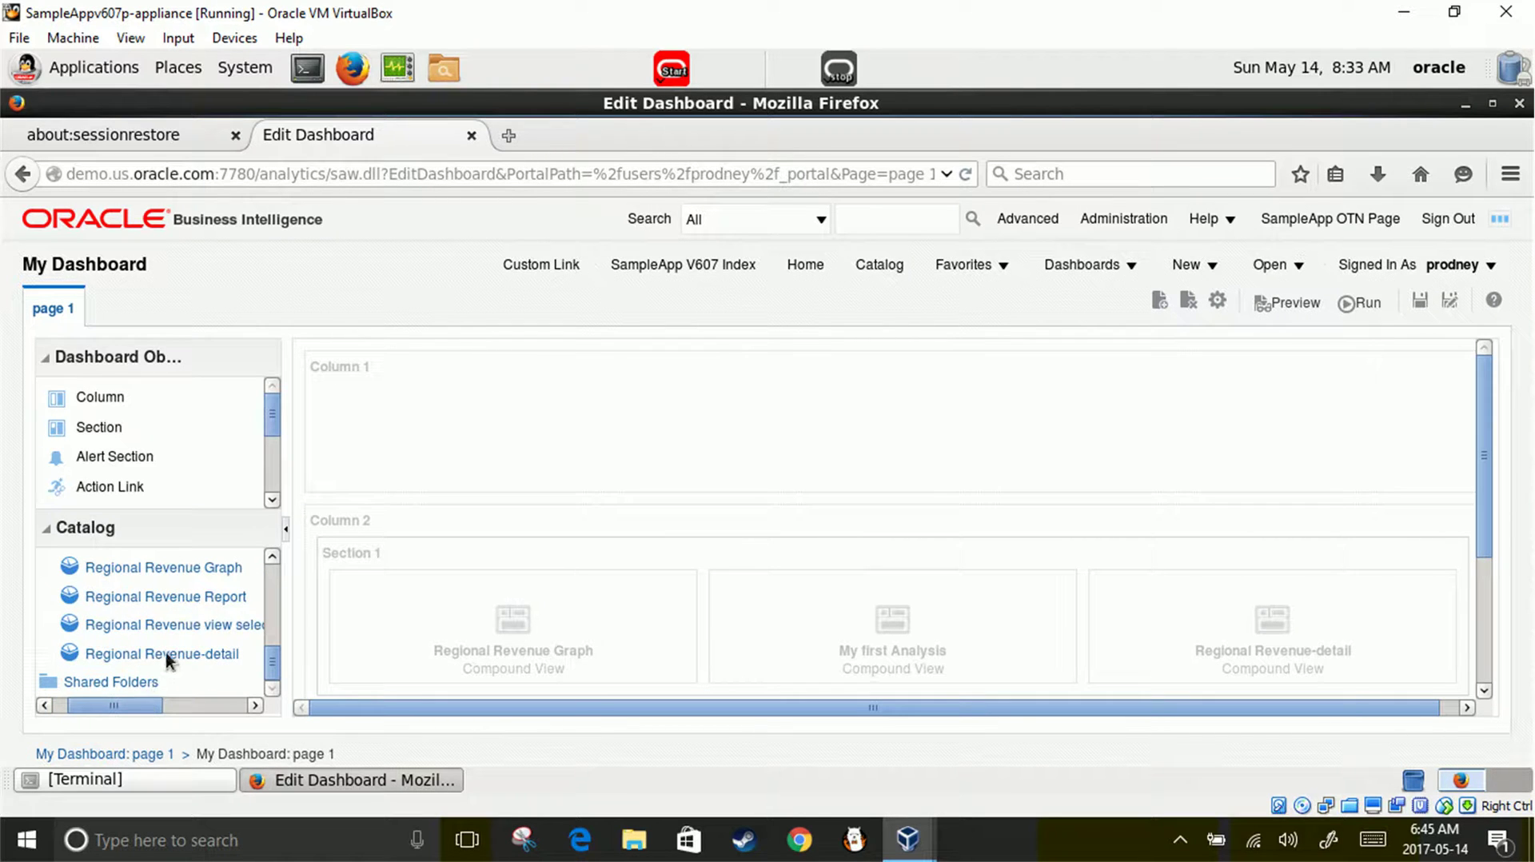
scroll(165, 647, "up", 2)
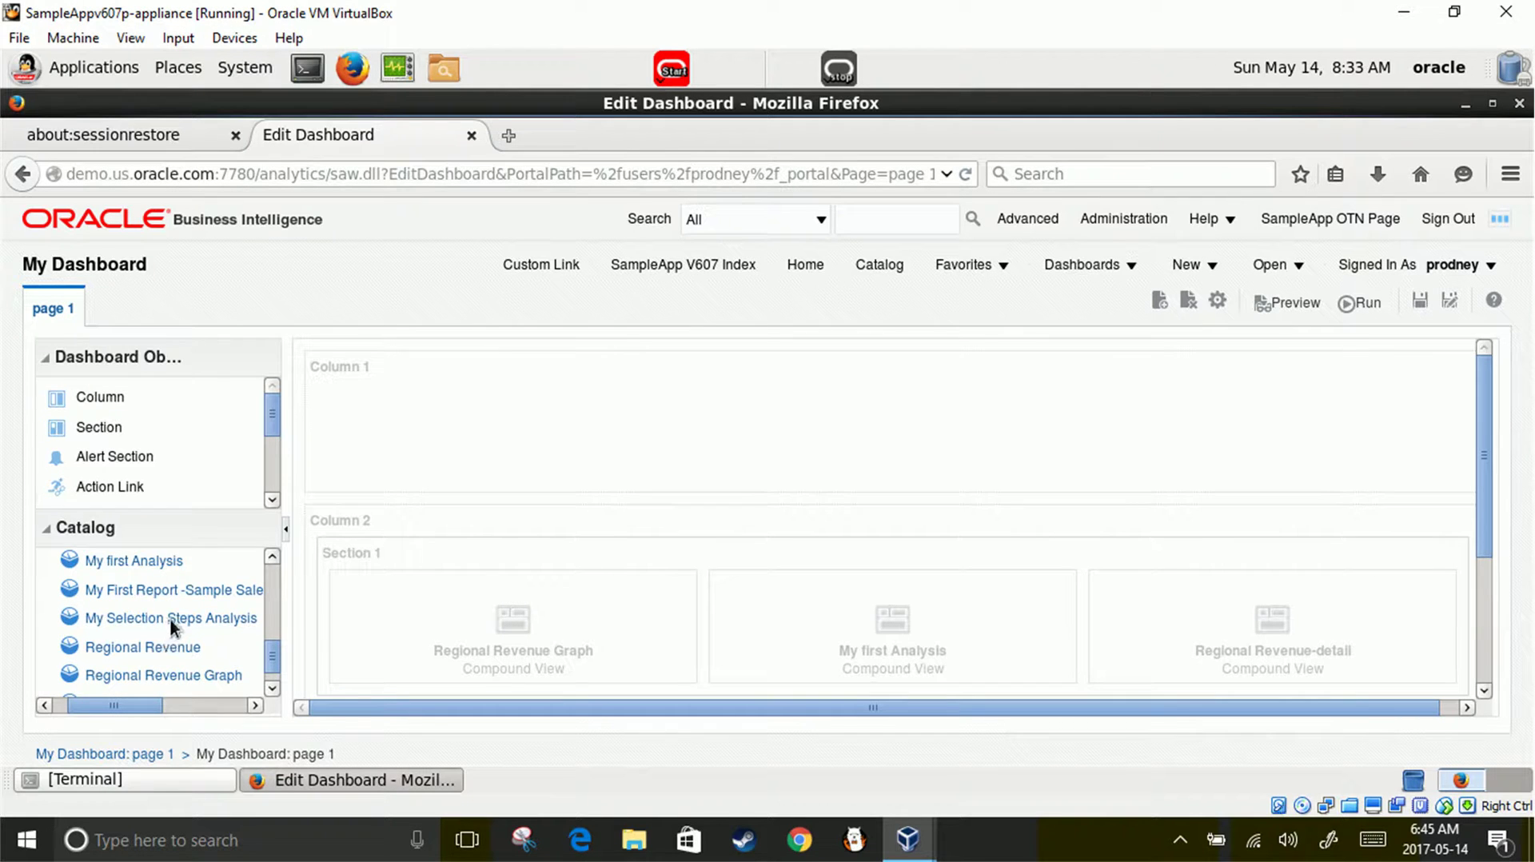
scroll(165, 615, "down", 2)
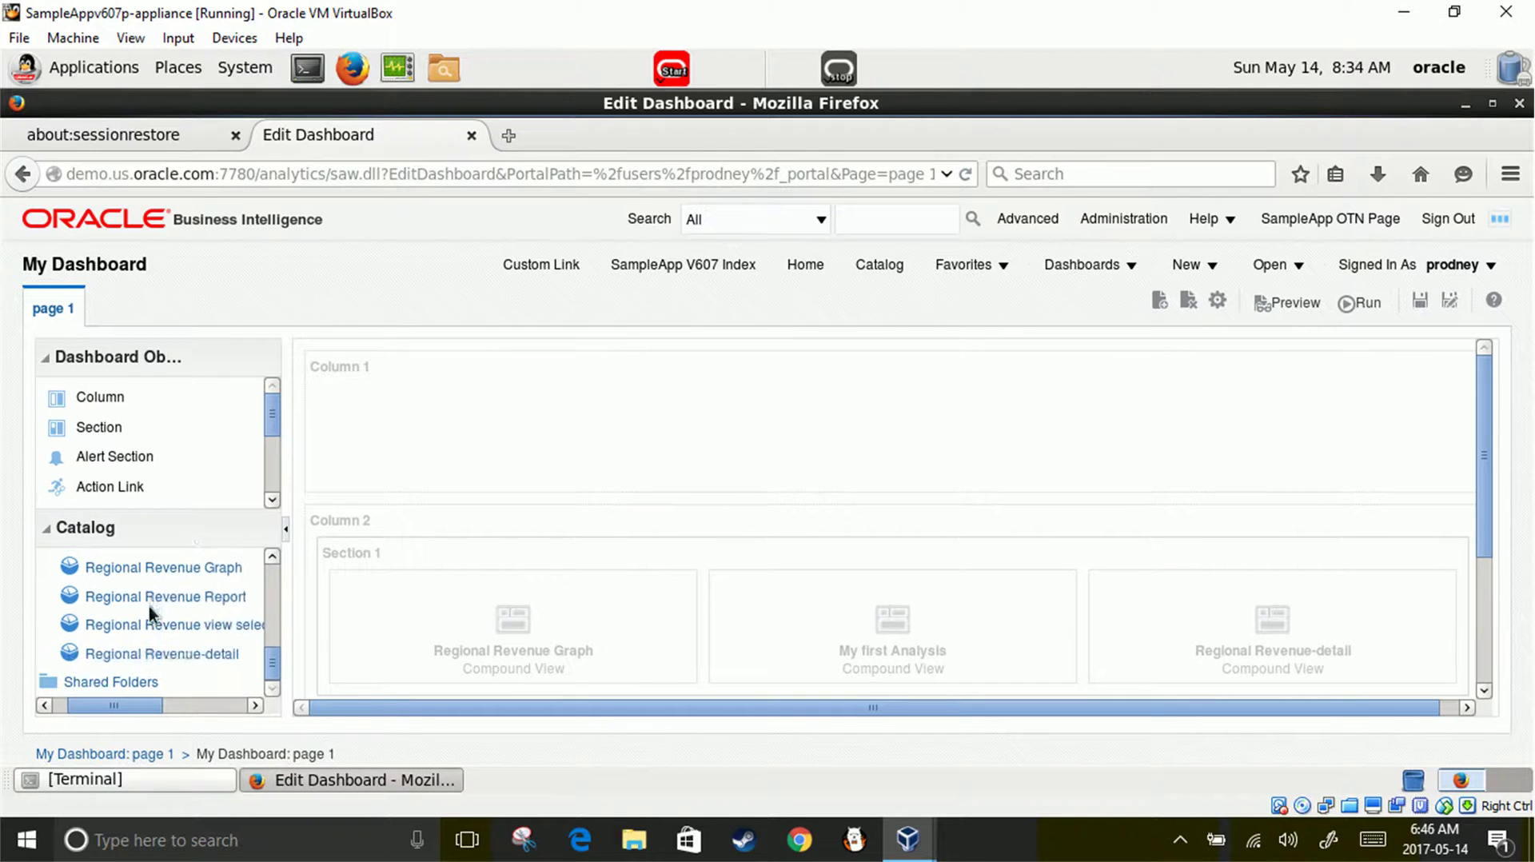
left_click(144, 654)
left_click_drag(146, 653, 581, 484)
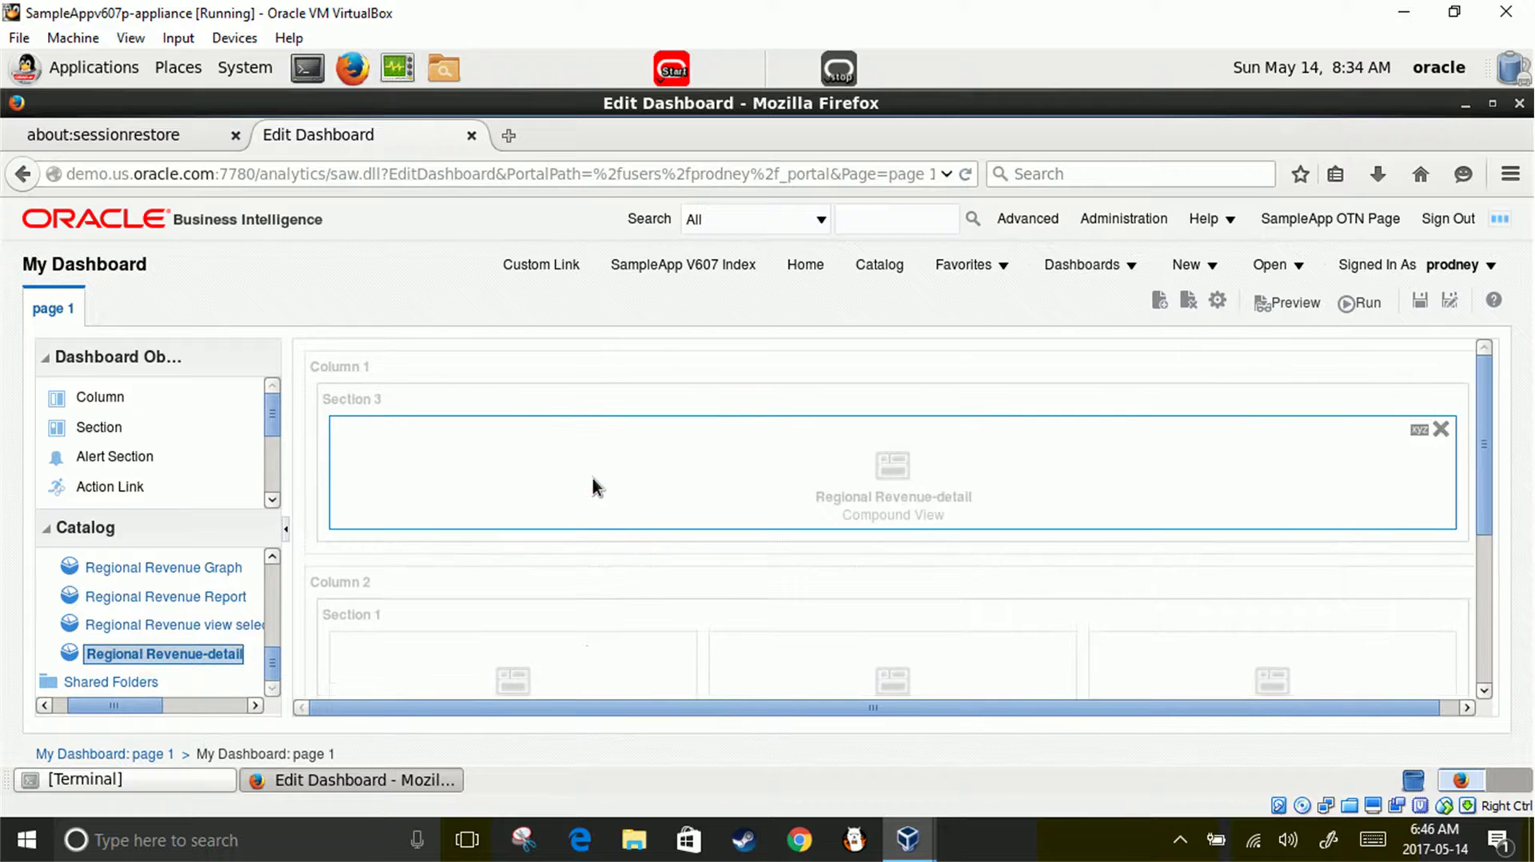
Step: Save and run the dashboard, and review the page from the Regional Revenue-detail table in the first column down to My Selection Steps Analysis
scroll(608, 512, "down", 3)
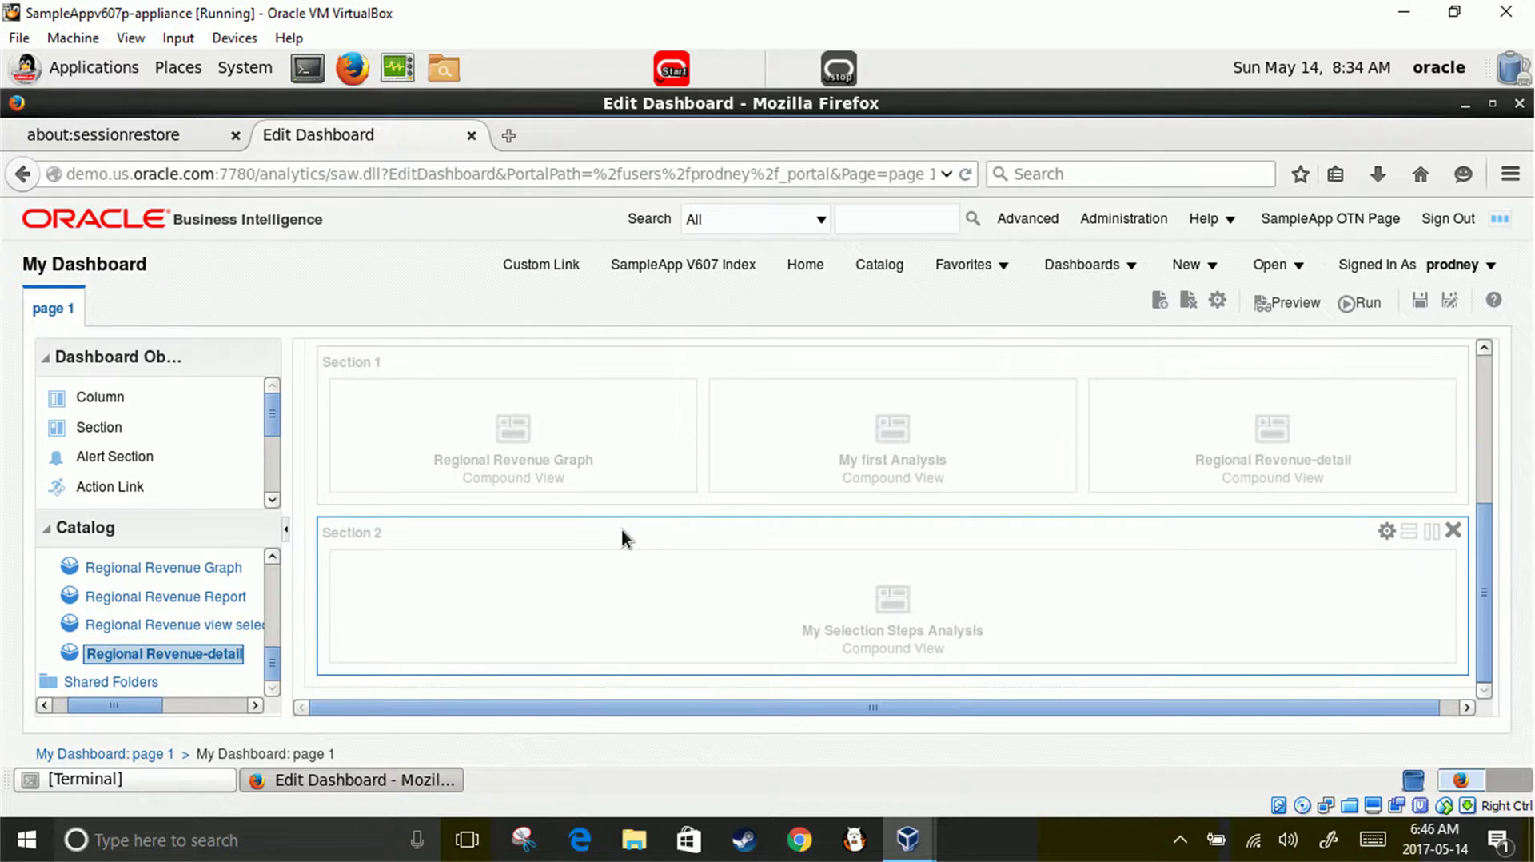
left_click(1421, 301)
left_click(1363, 303)
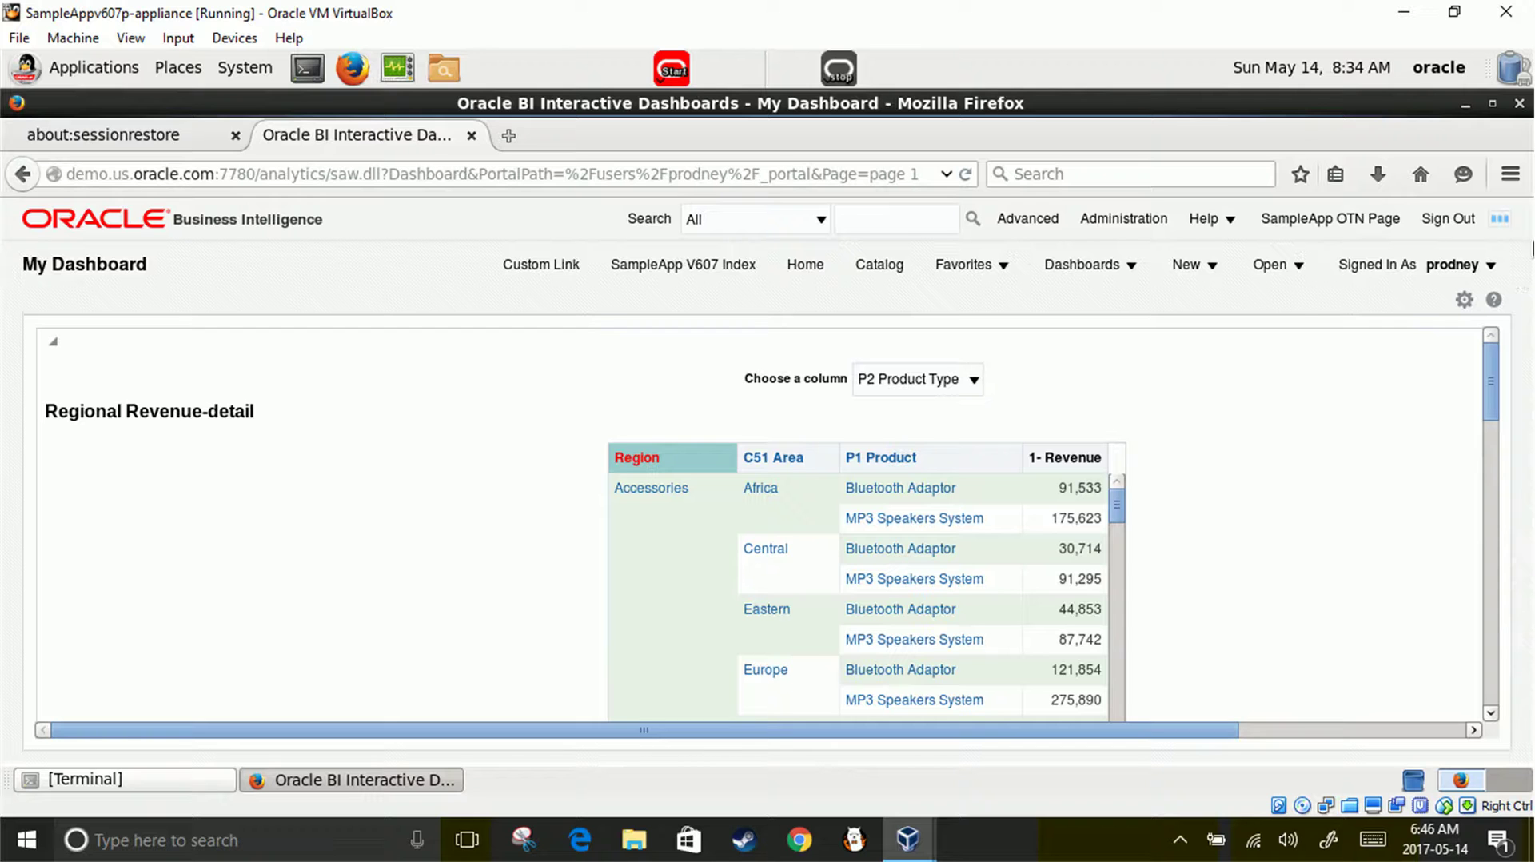
scroll(1368, 452, "down", 1)
scroll(1368, 447, "down", 10)
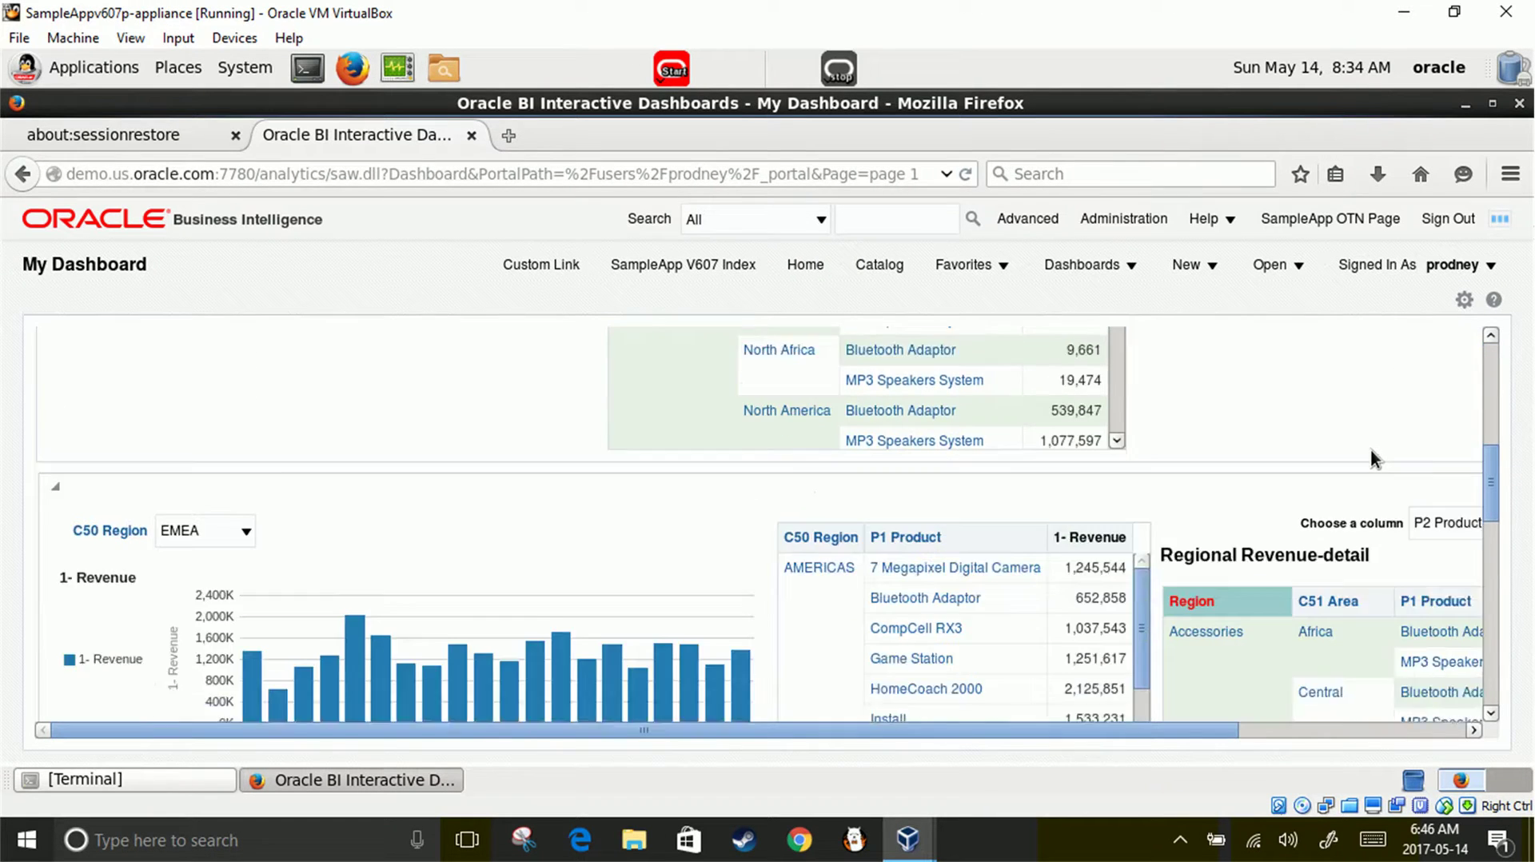
scroll(1371, 445, "down", 8)
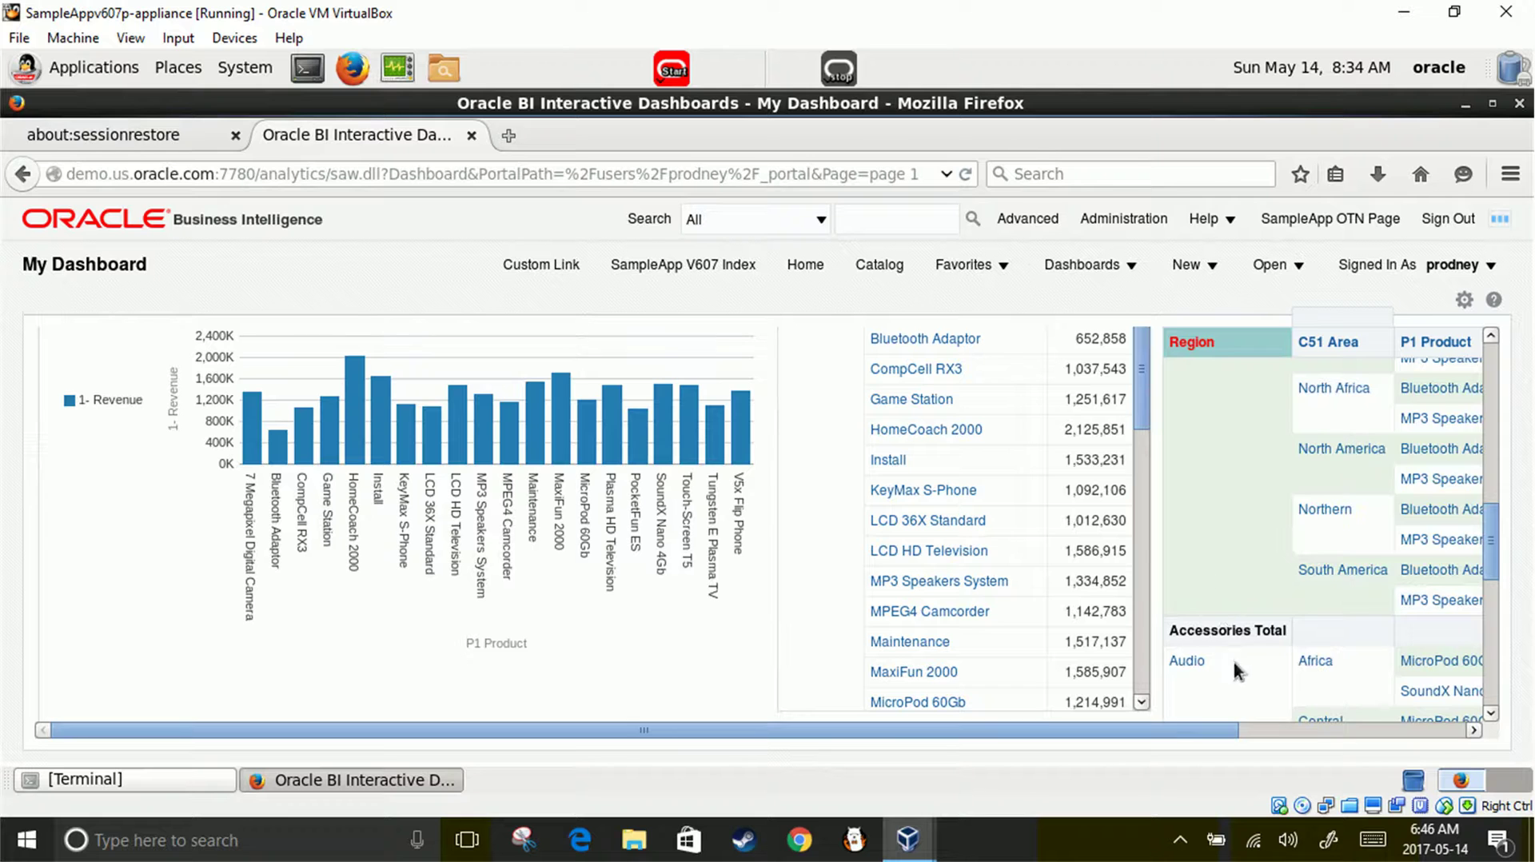
scroll(1215, 610, "down", 10)
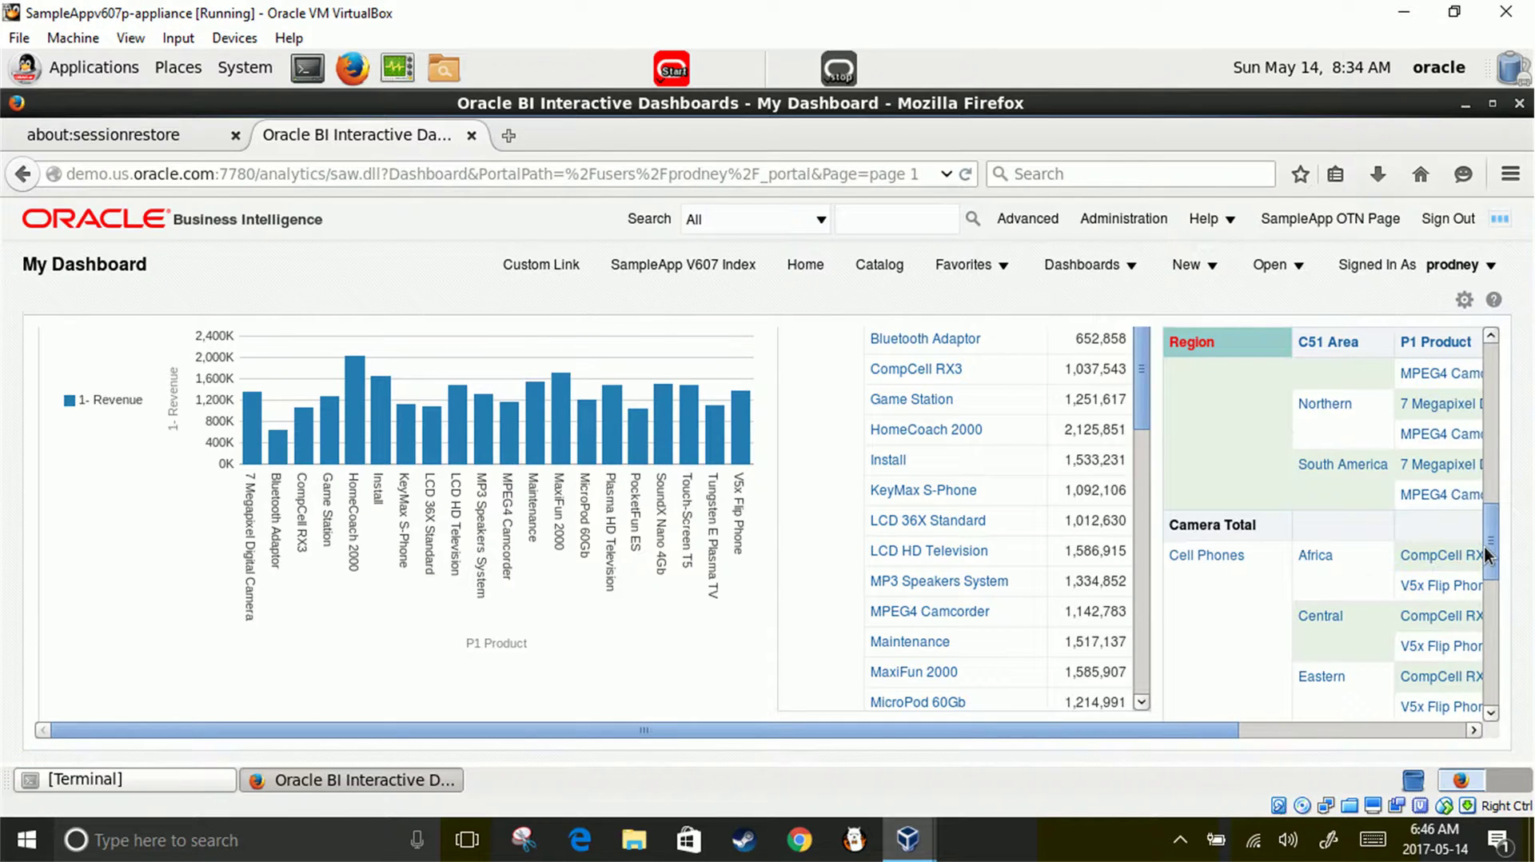
scroll(1492, 676, "down", 10)
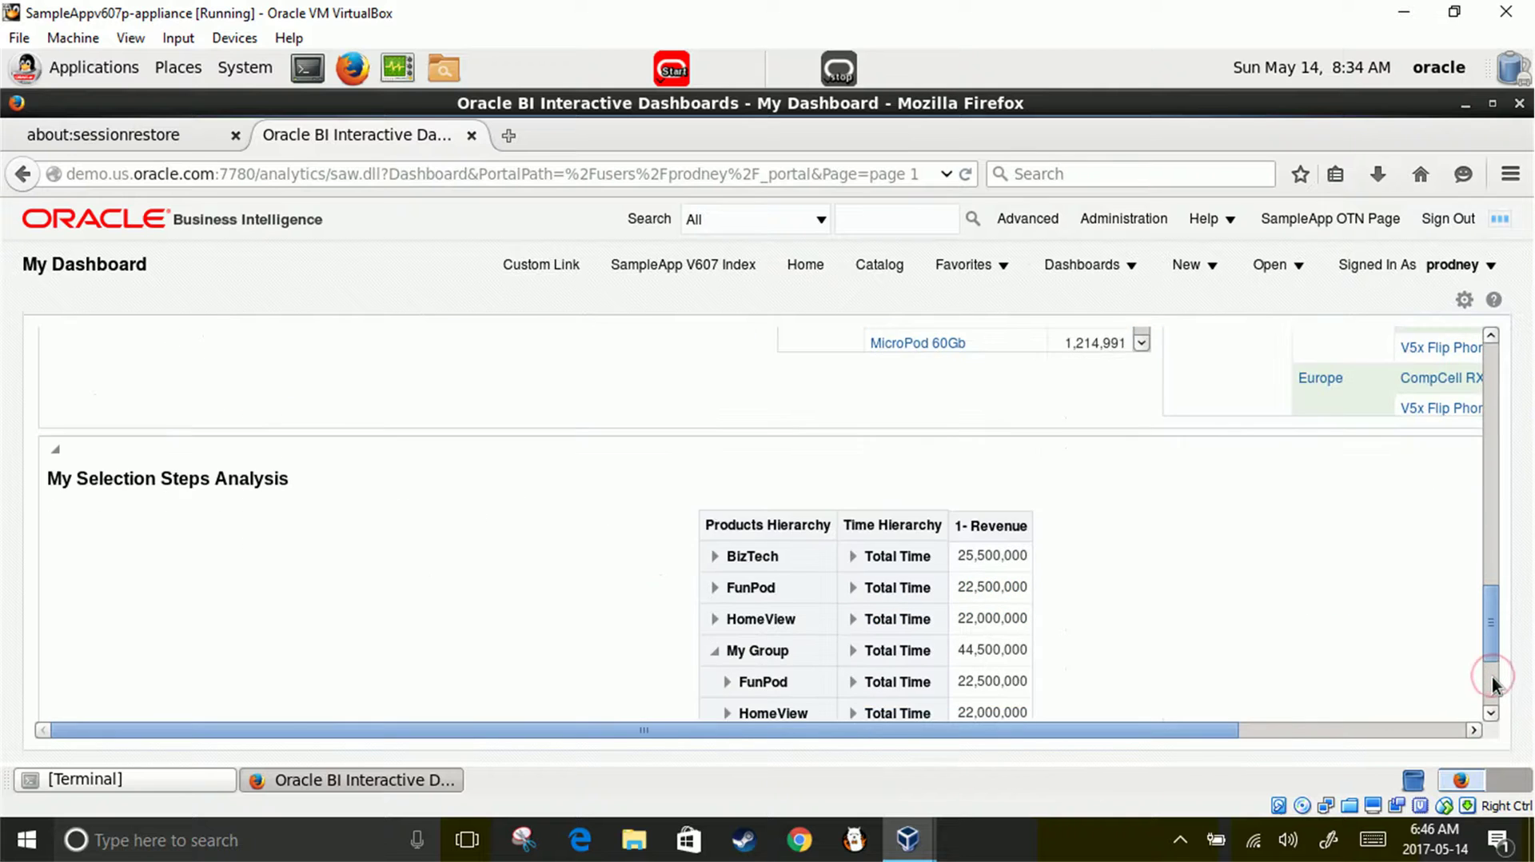
left_click_drag(1493, 680, 1474, 365)
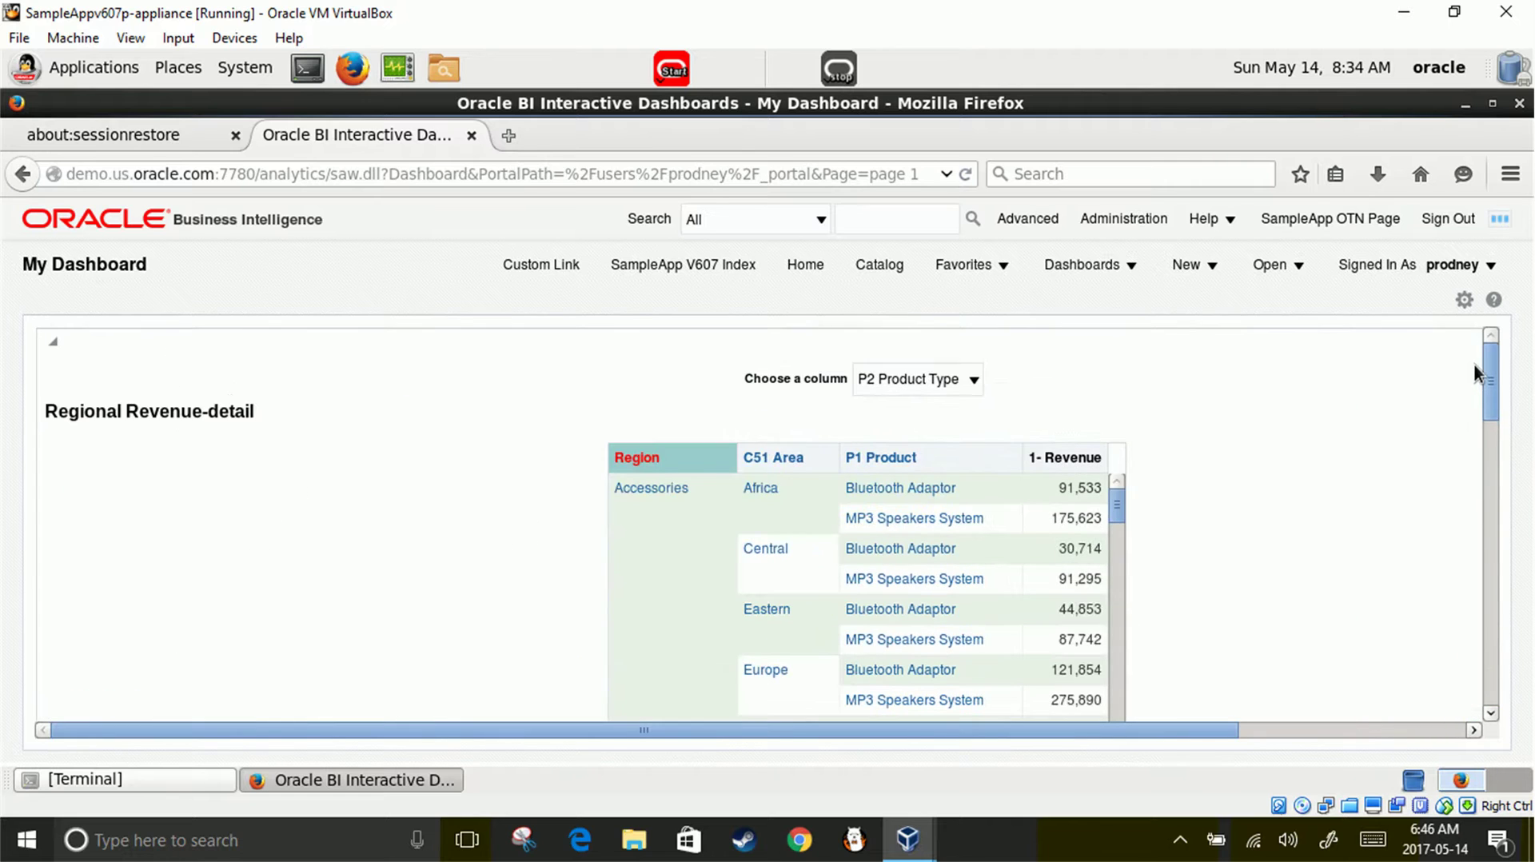
Step: Generate a printable PDF of the dashboard page
left_click(1467, 298)
mouse_move(1280, 364)
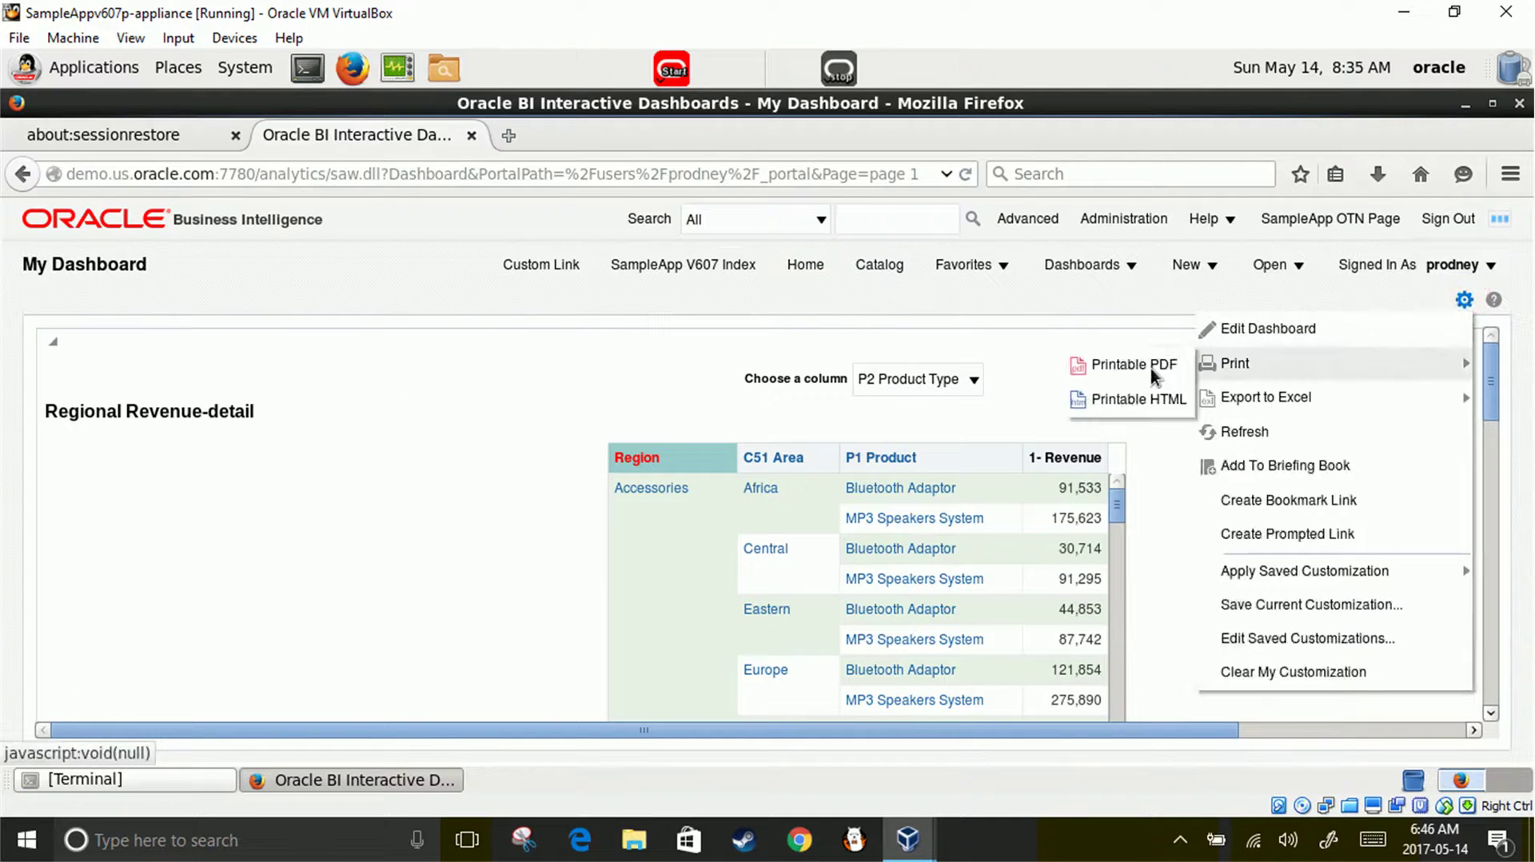
left_click(1151, 368)
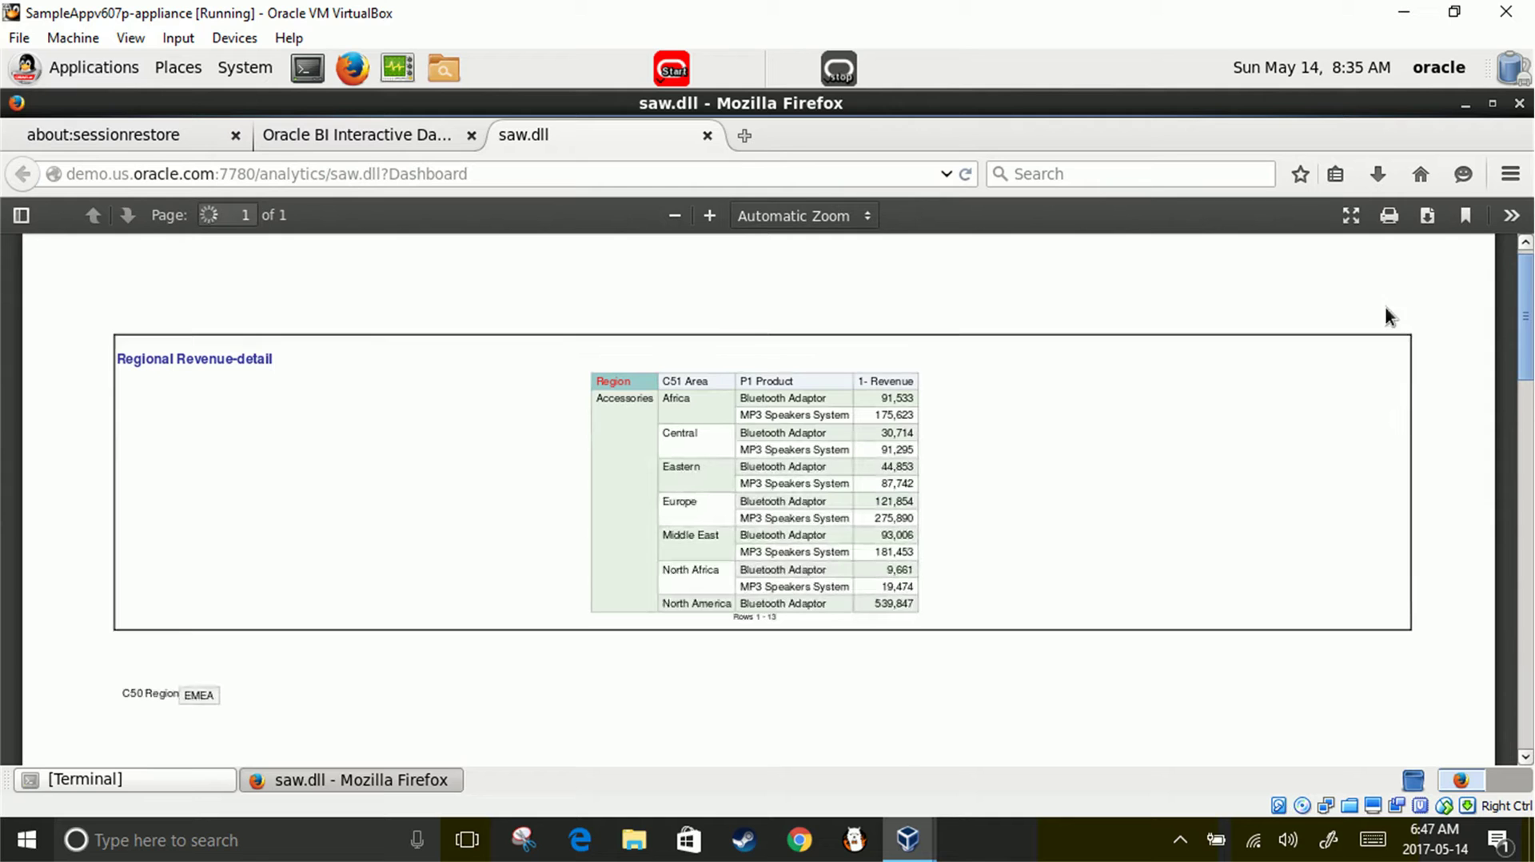
Step: Examine the PDF's layout, from Regional Revenue-detail through the revenue graph and tables to My Selection Steps Analysis, and return to the beginning
scroll(1053, 602, "down", 1)
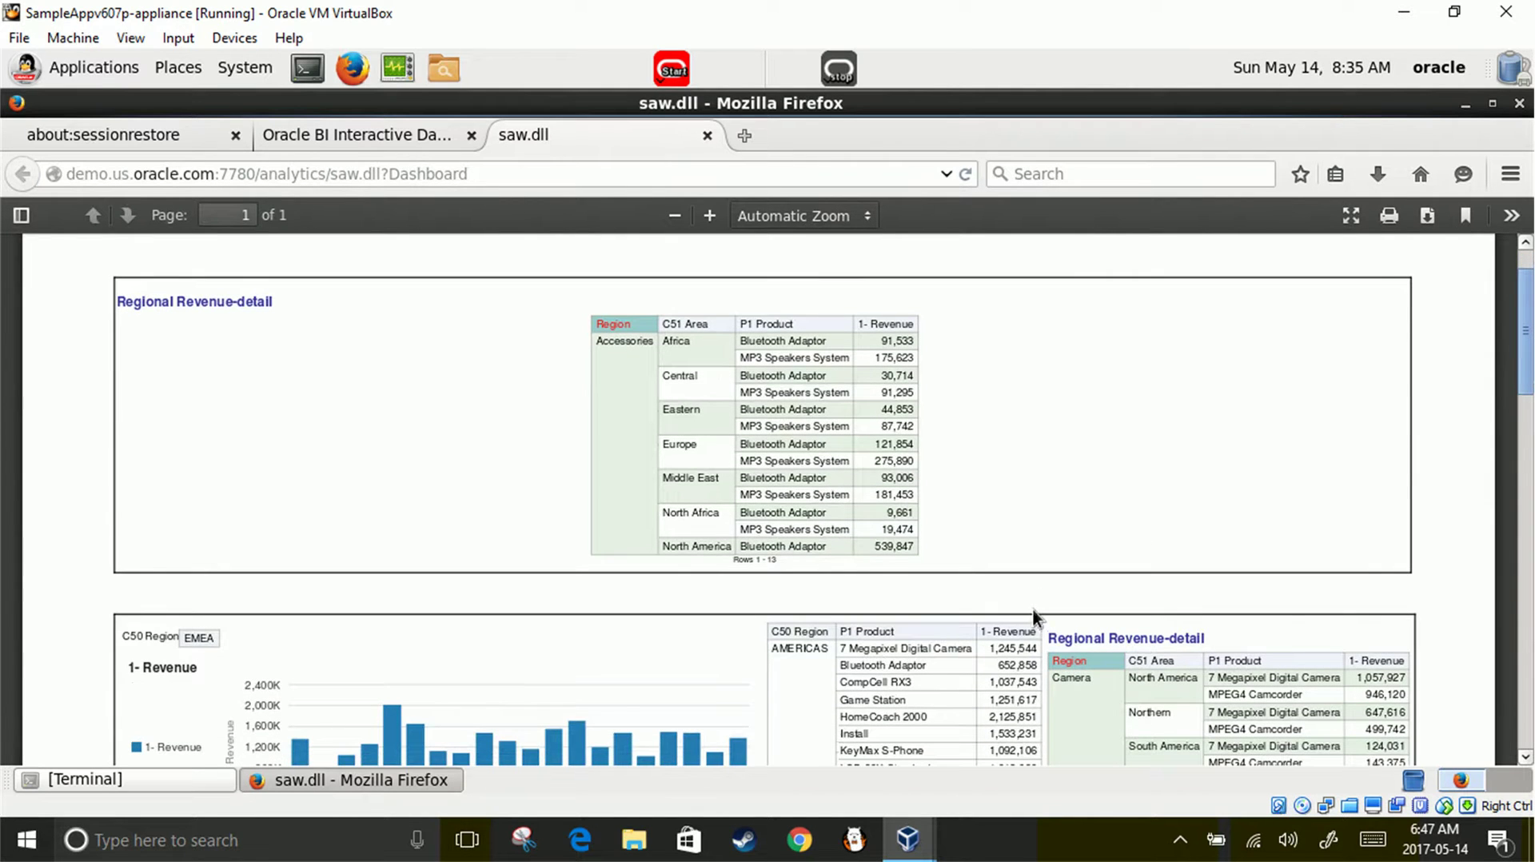
scroll(1032, 607, "down", 10)
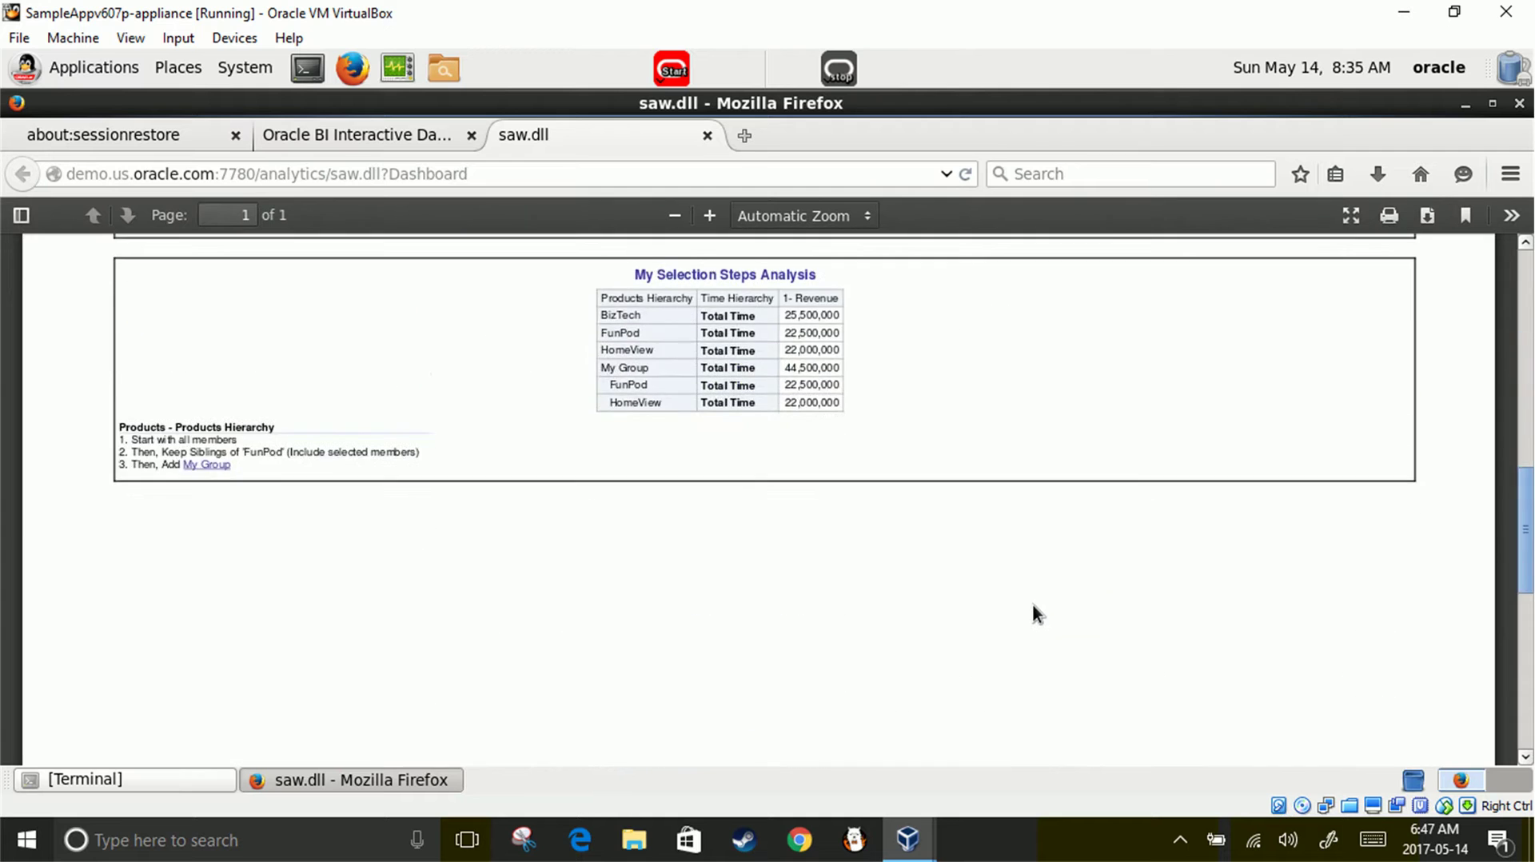
scroll(1038, 587, "up", 10)
scroll(1045, 580, "up", 4)
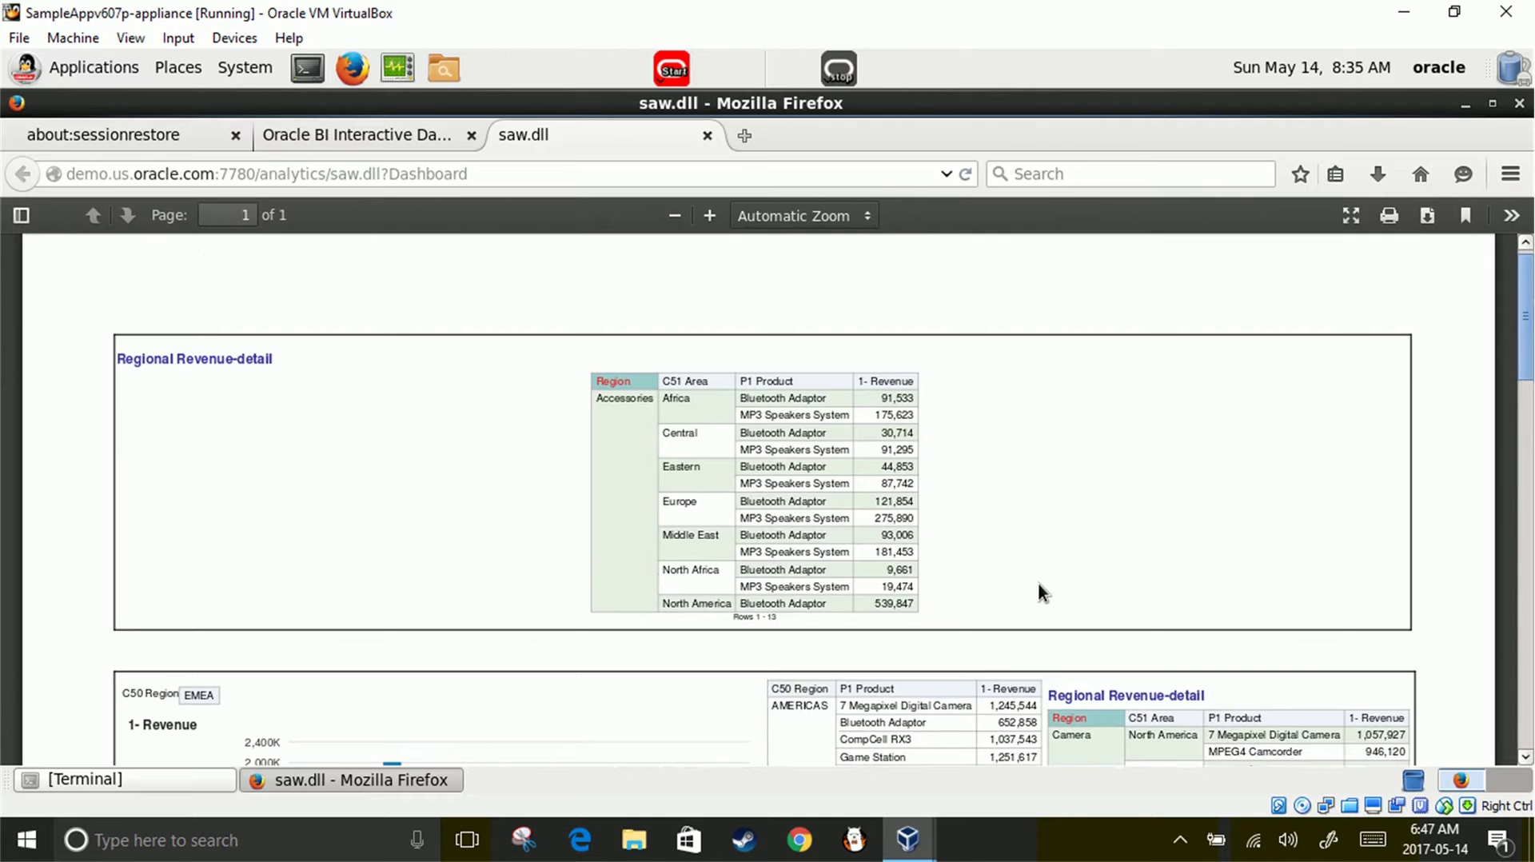
scroll(1038, 592, "down", 5)
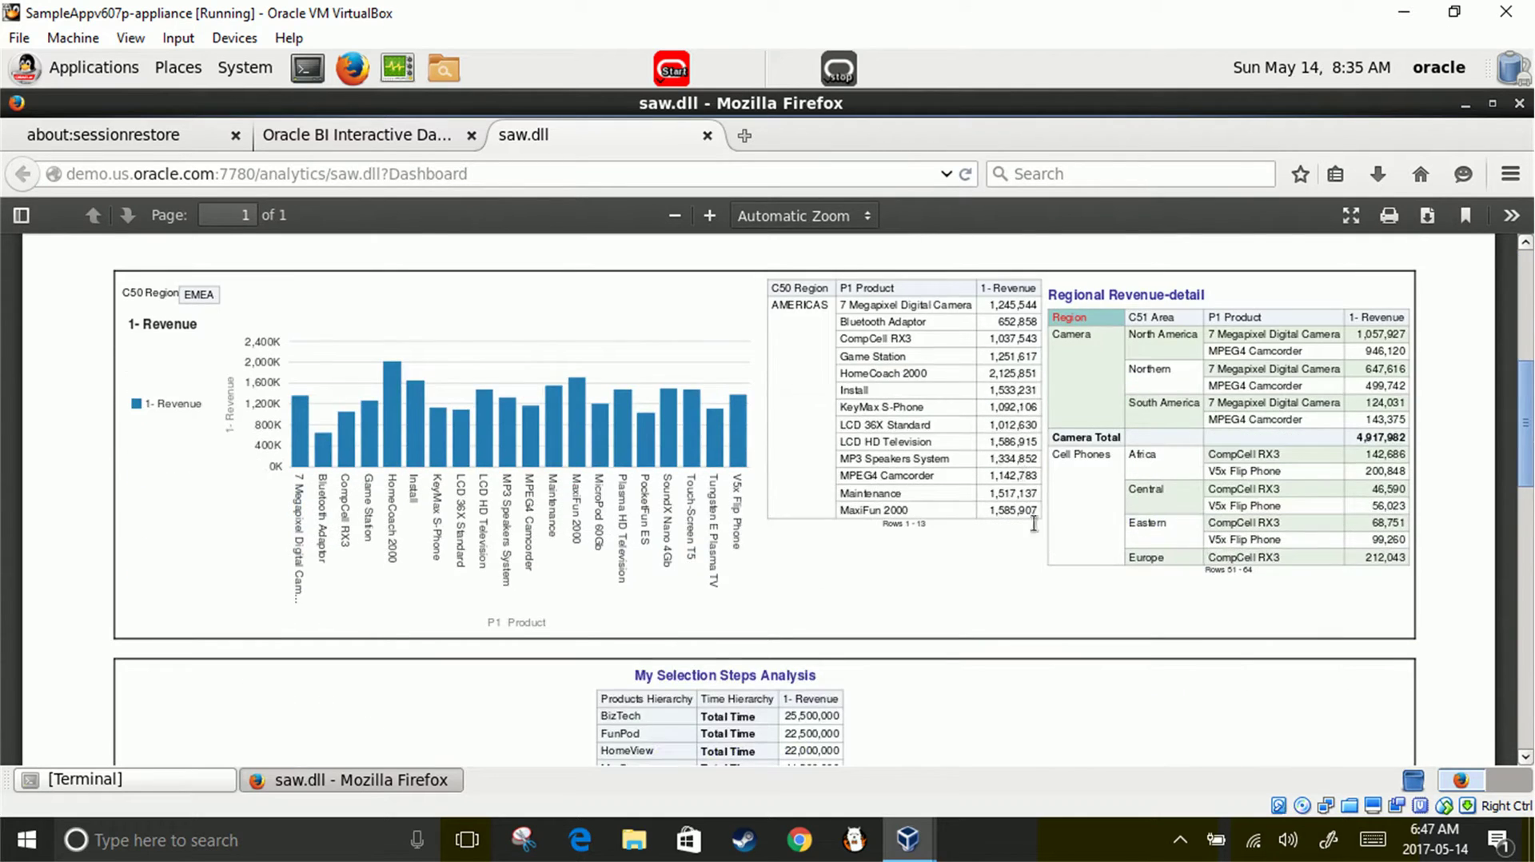
scroll(993, 450, "down", 10)
scroll(1024, 456, "up", 2)
scroll(1085, 480, "up", 10)
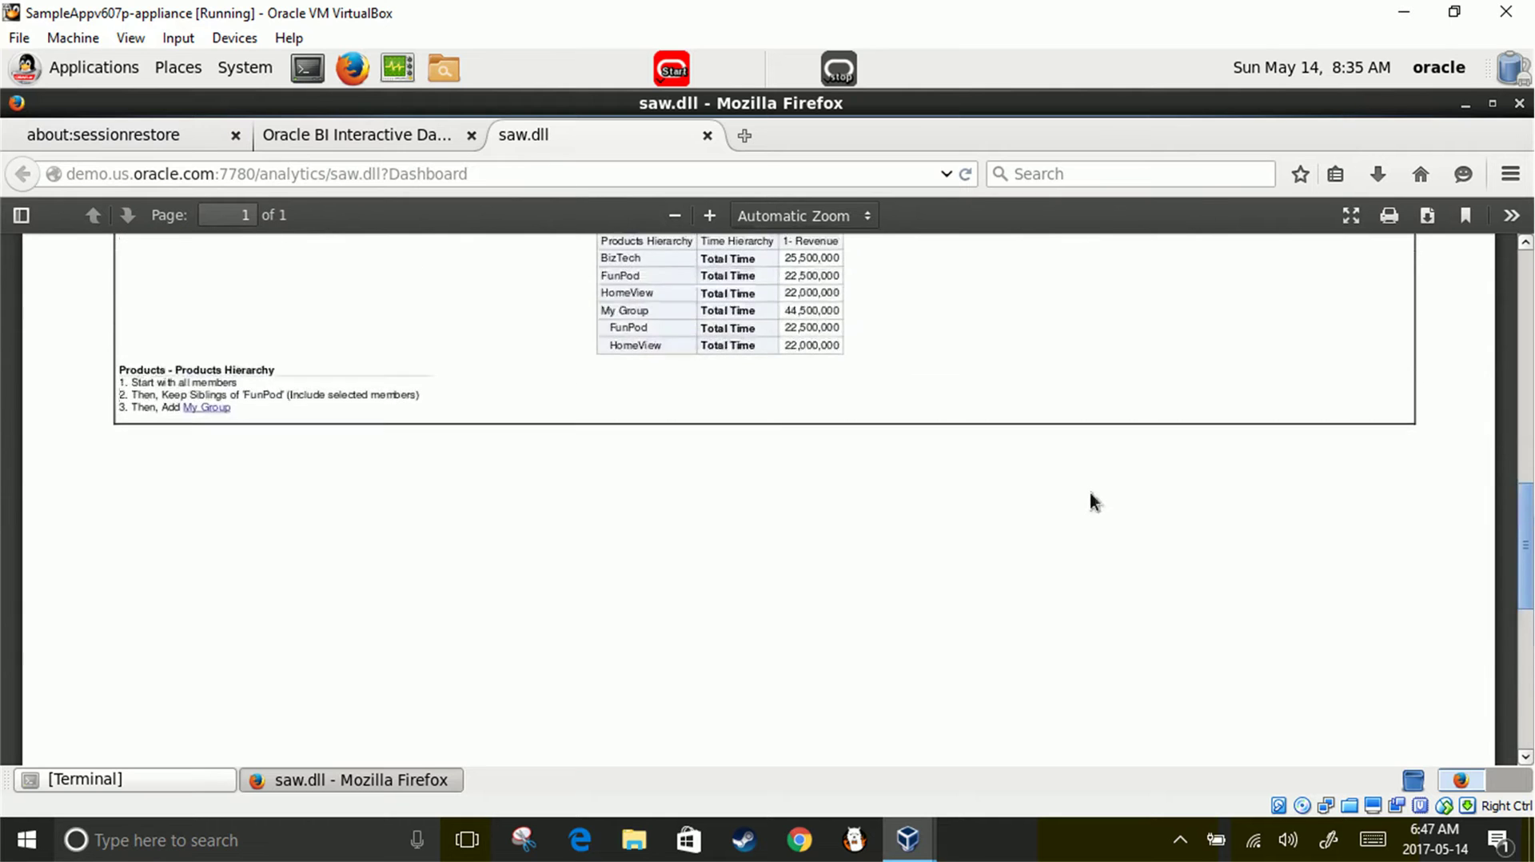
scroll(1084, 500, "up", 2)
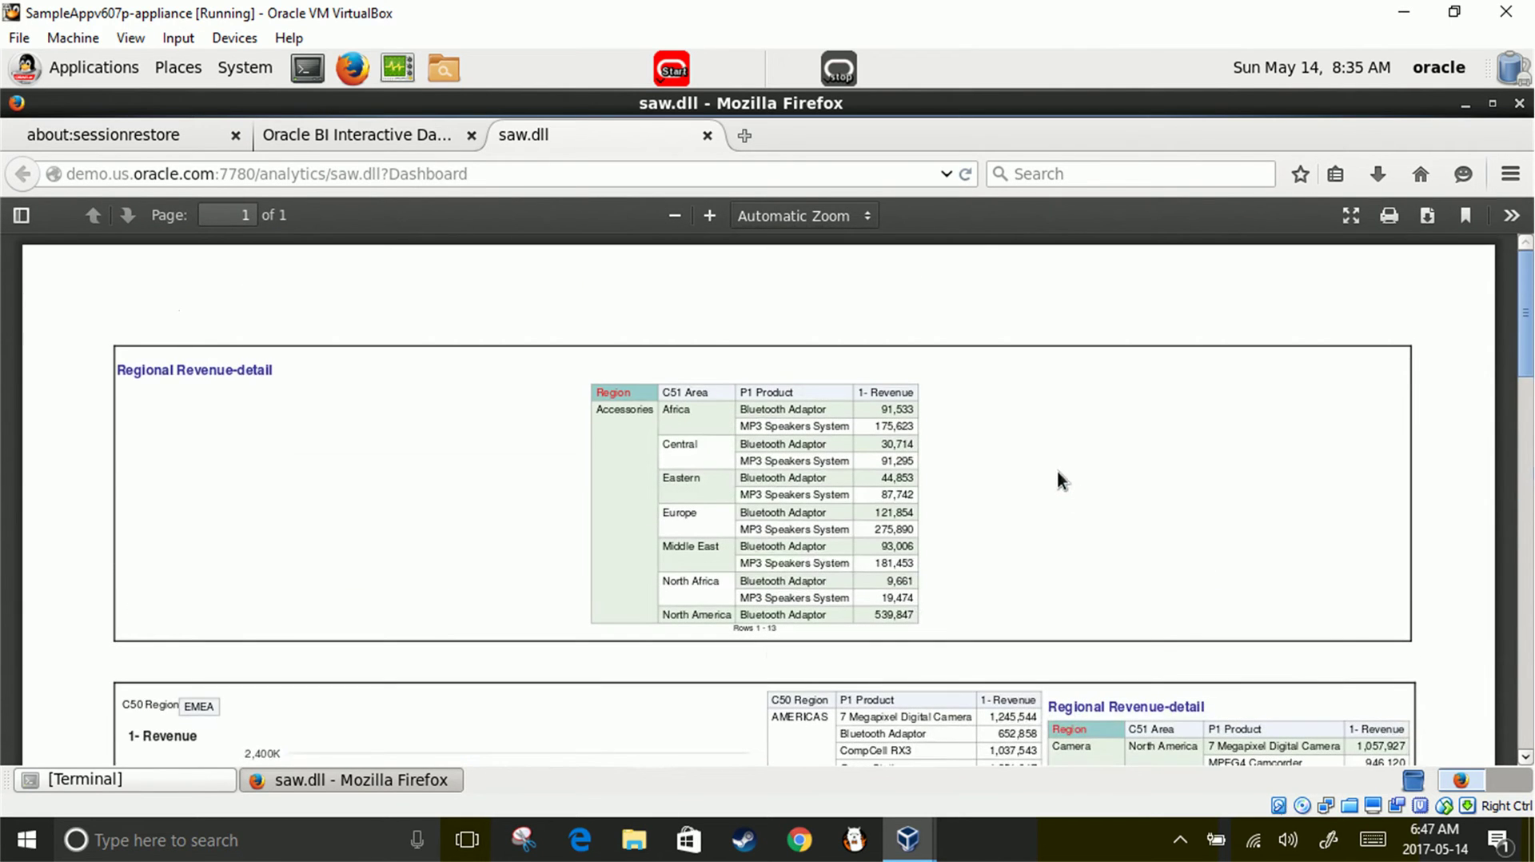